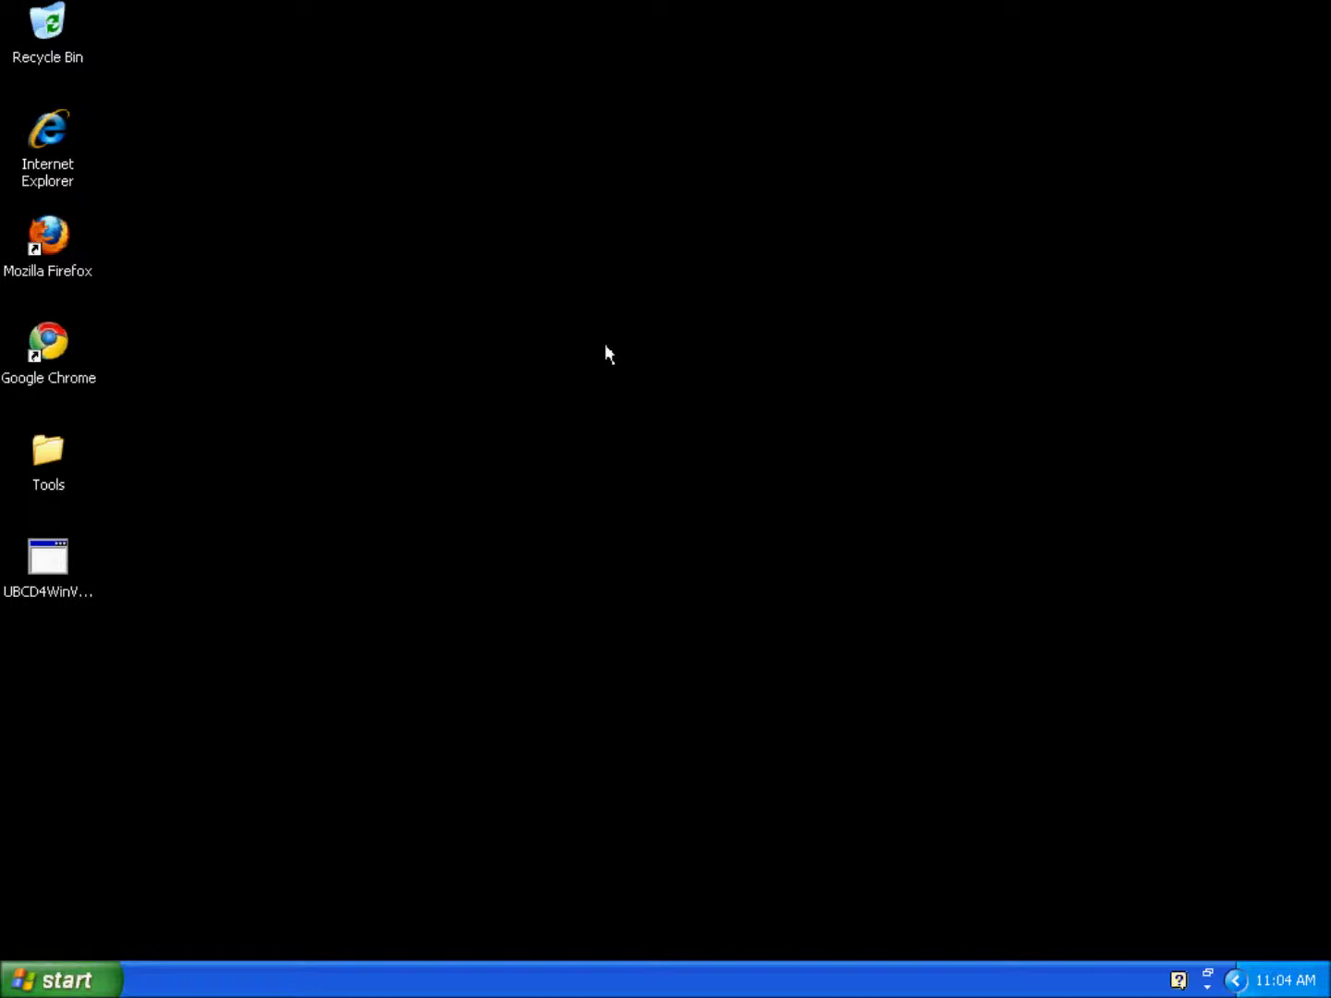
# Step: Search Bing for 'ubcd for windows' in Internet Explorer and open the UBCD for Windows site
pyautogui.doubleClick(46, 136)
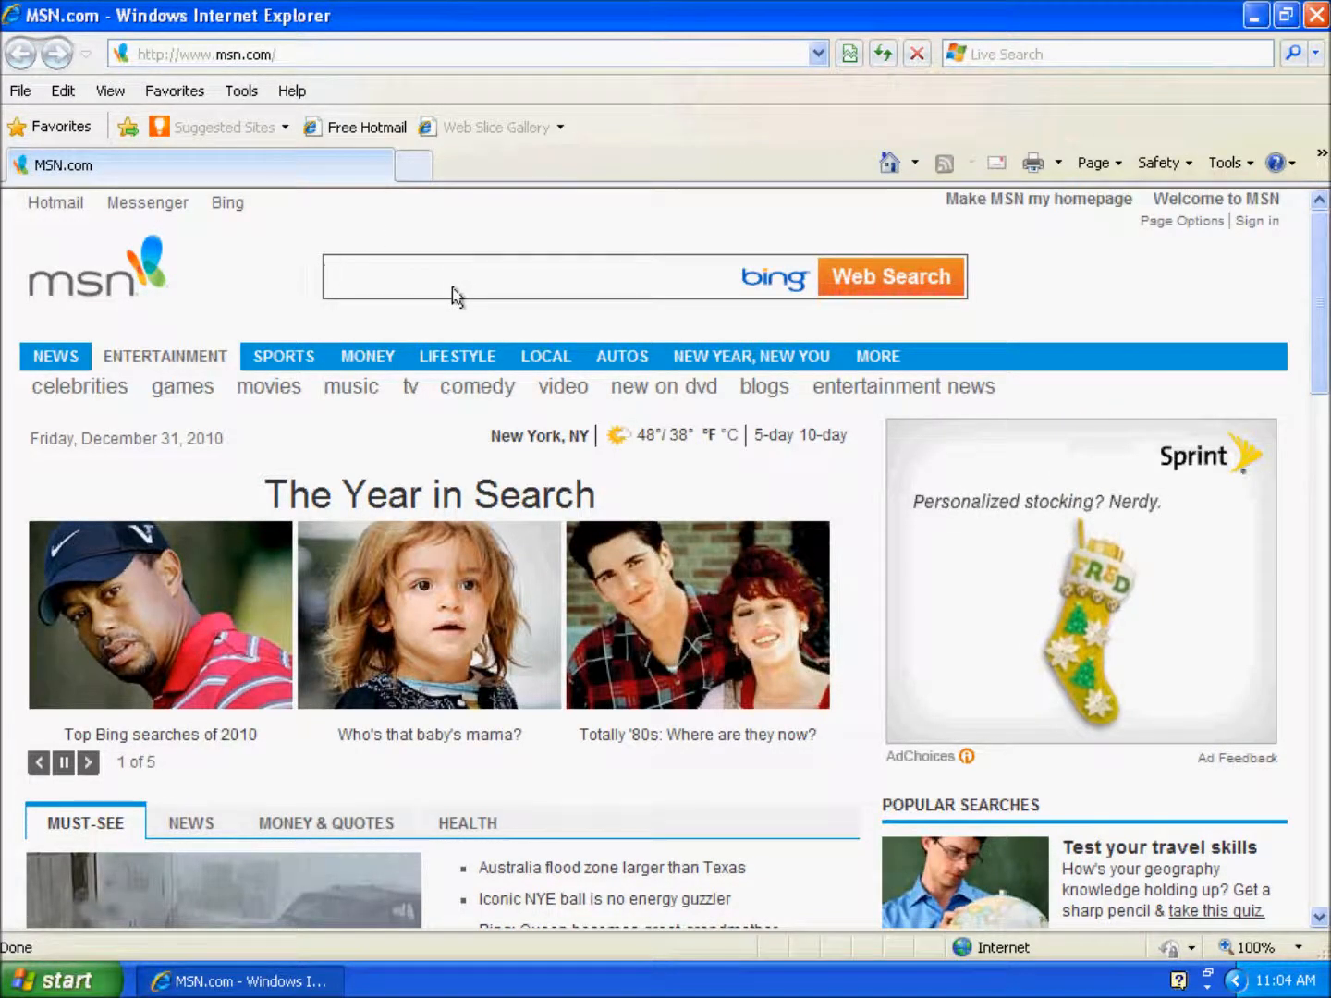
pyautogui.write('ubdc')
pyautogui.press('BackSpace')
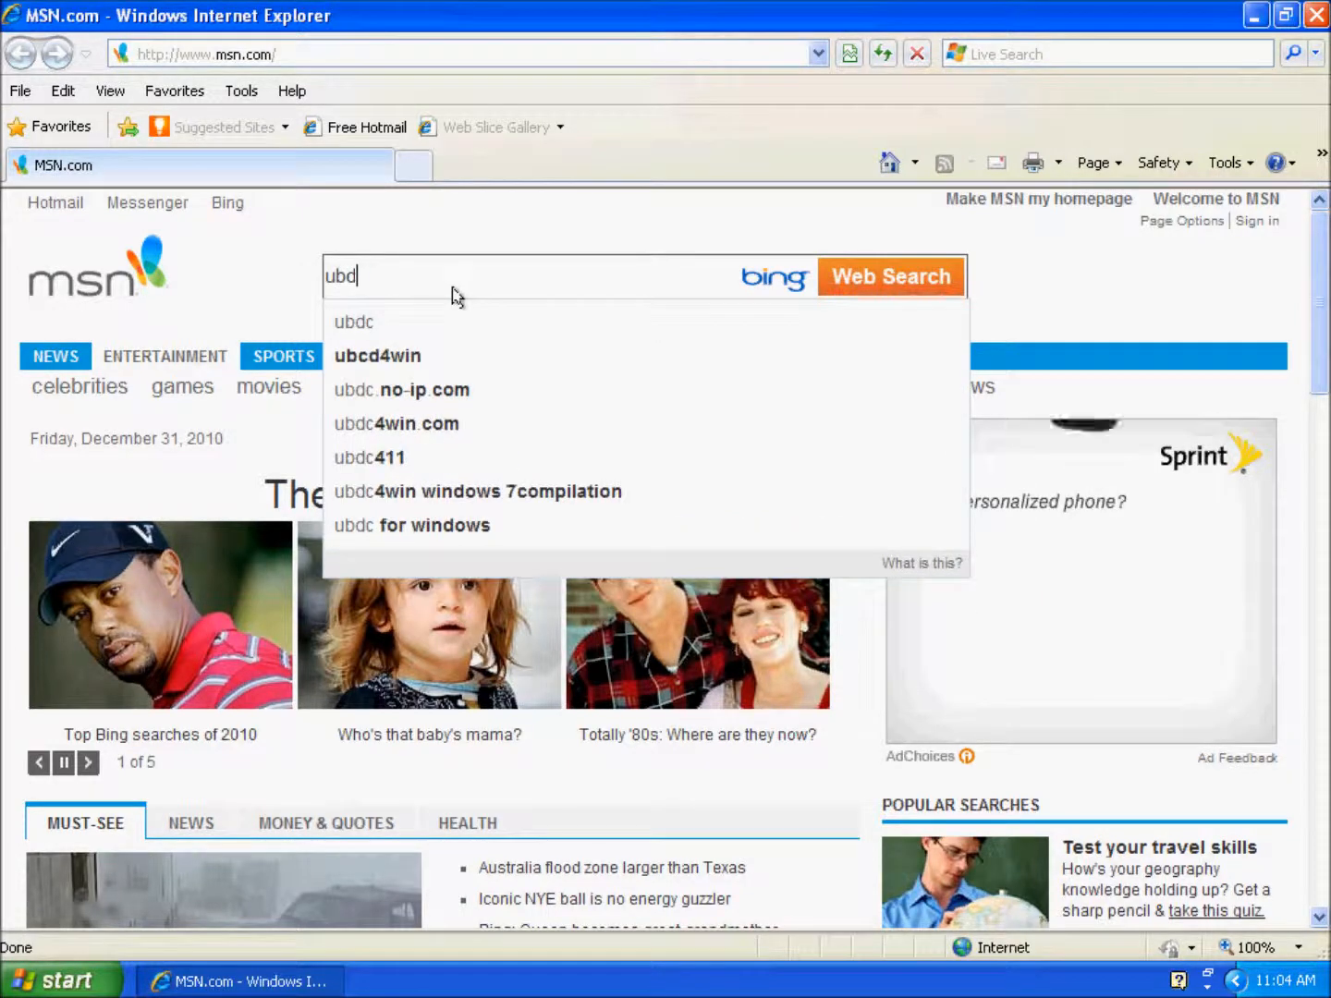
pyautogui.press('BackSpace')
pyautogui.write('cd for ')
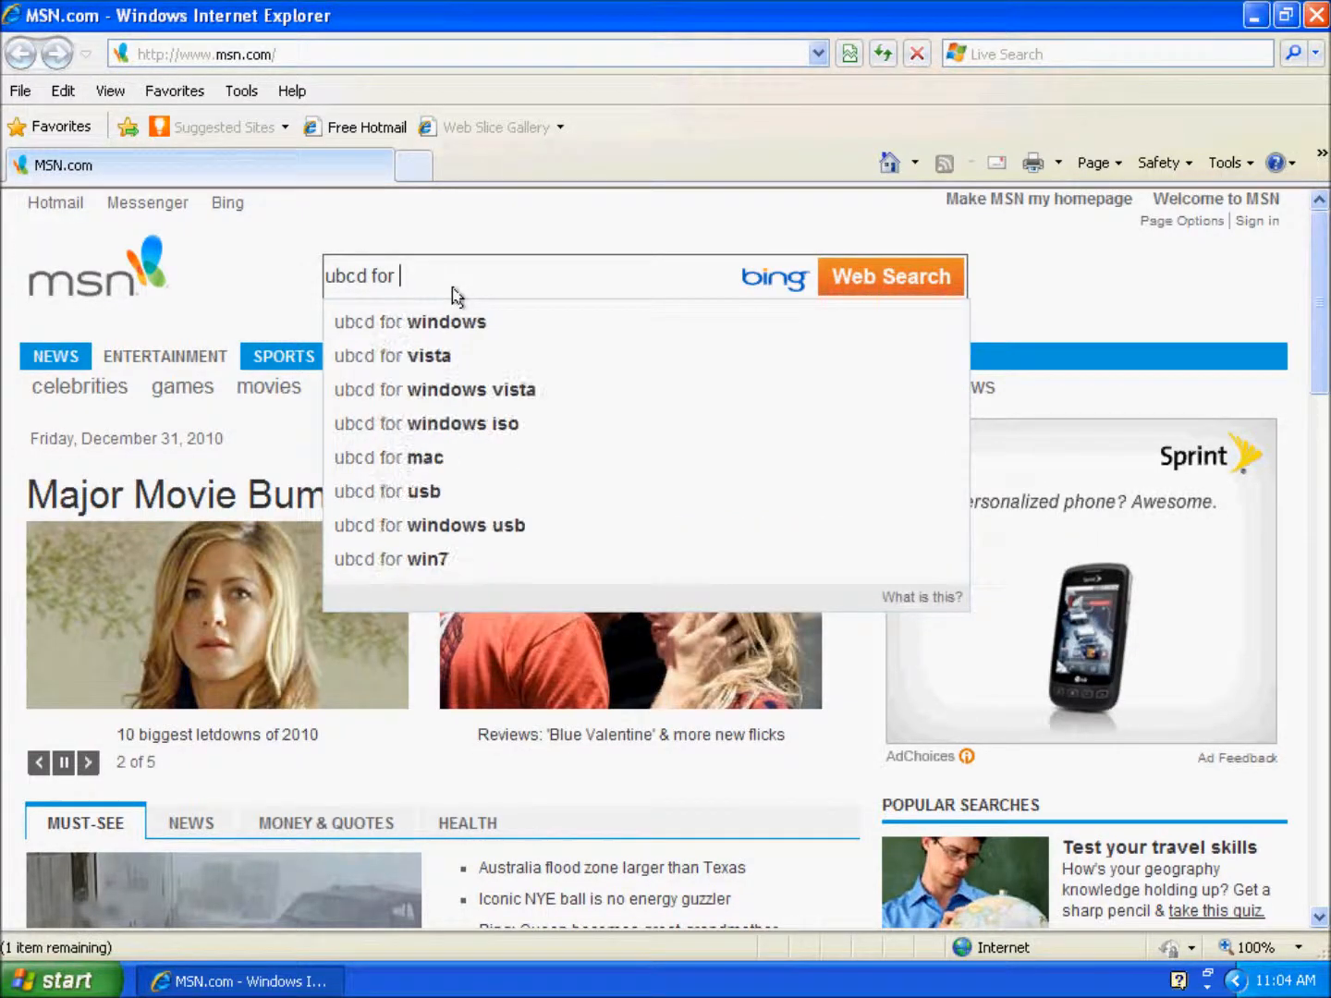
pyautogui.write('windows')
pyautogui.press('Return')
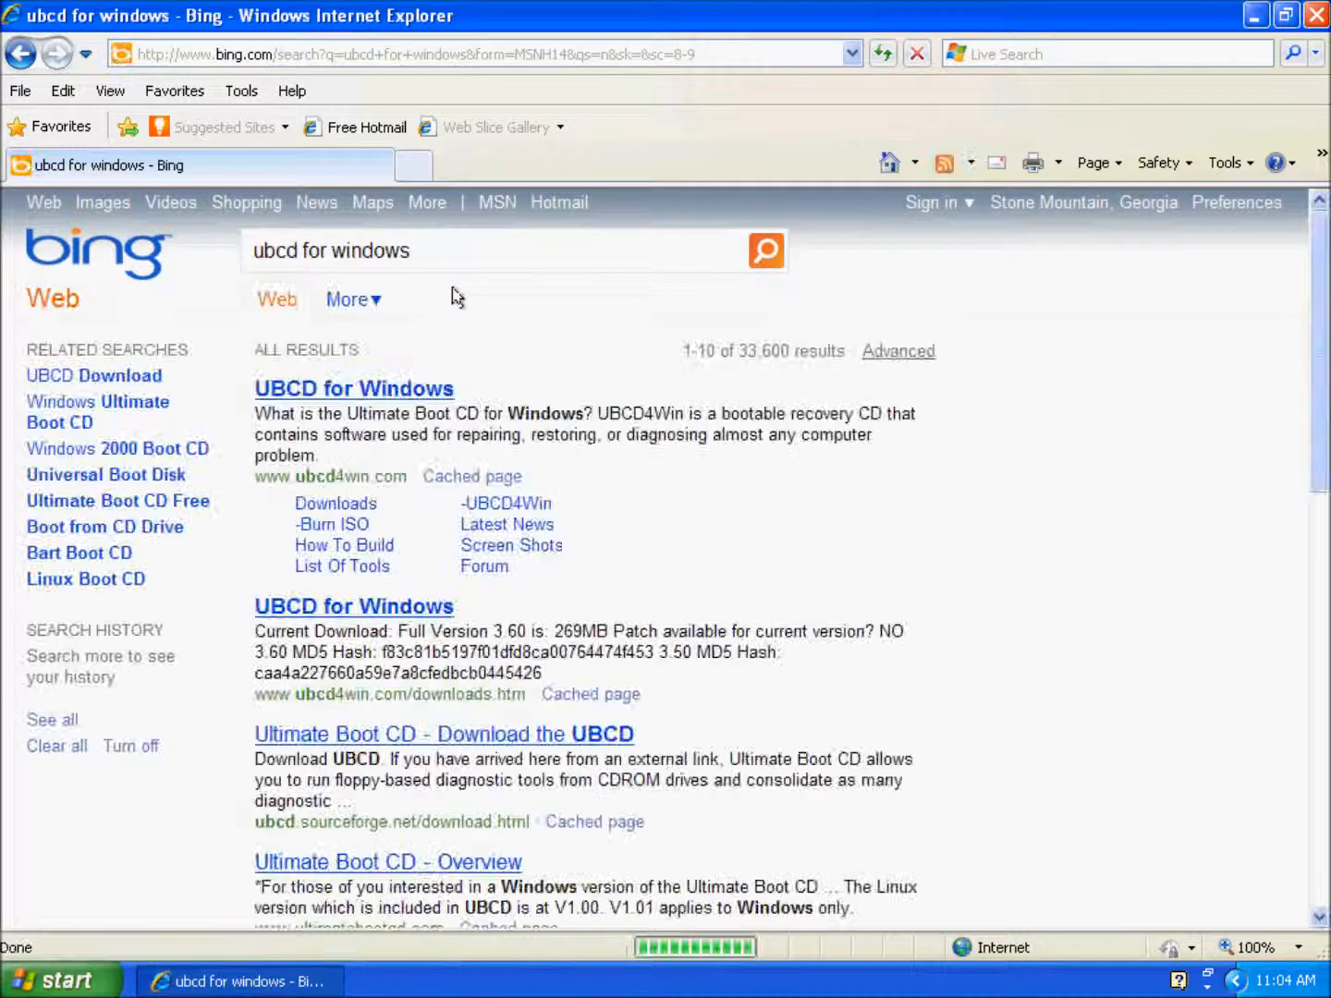
pyautogui.click(389, 397)
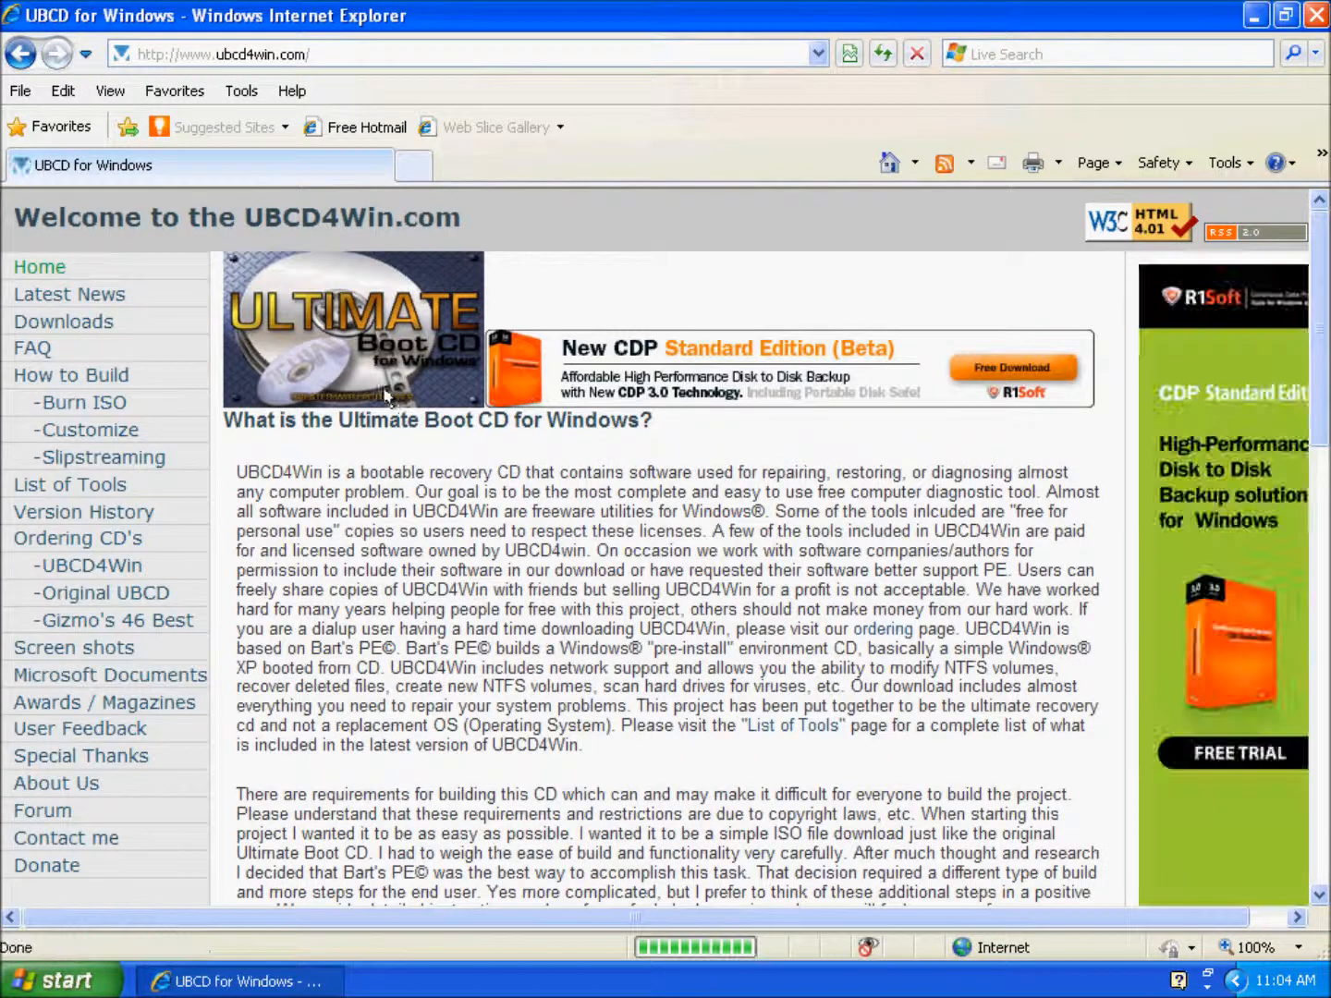
# Step: Load the saved UBCD for Windows favorite, the List of Tools page, in a new tab
pyautogui.hotkey('ctrl', 't')
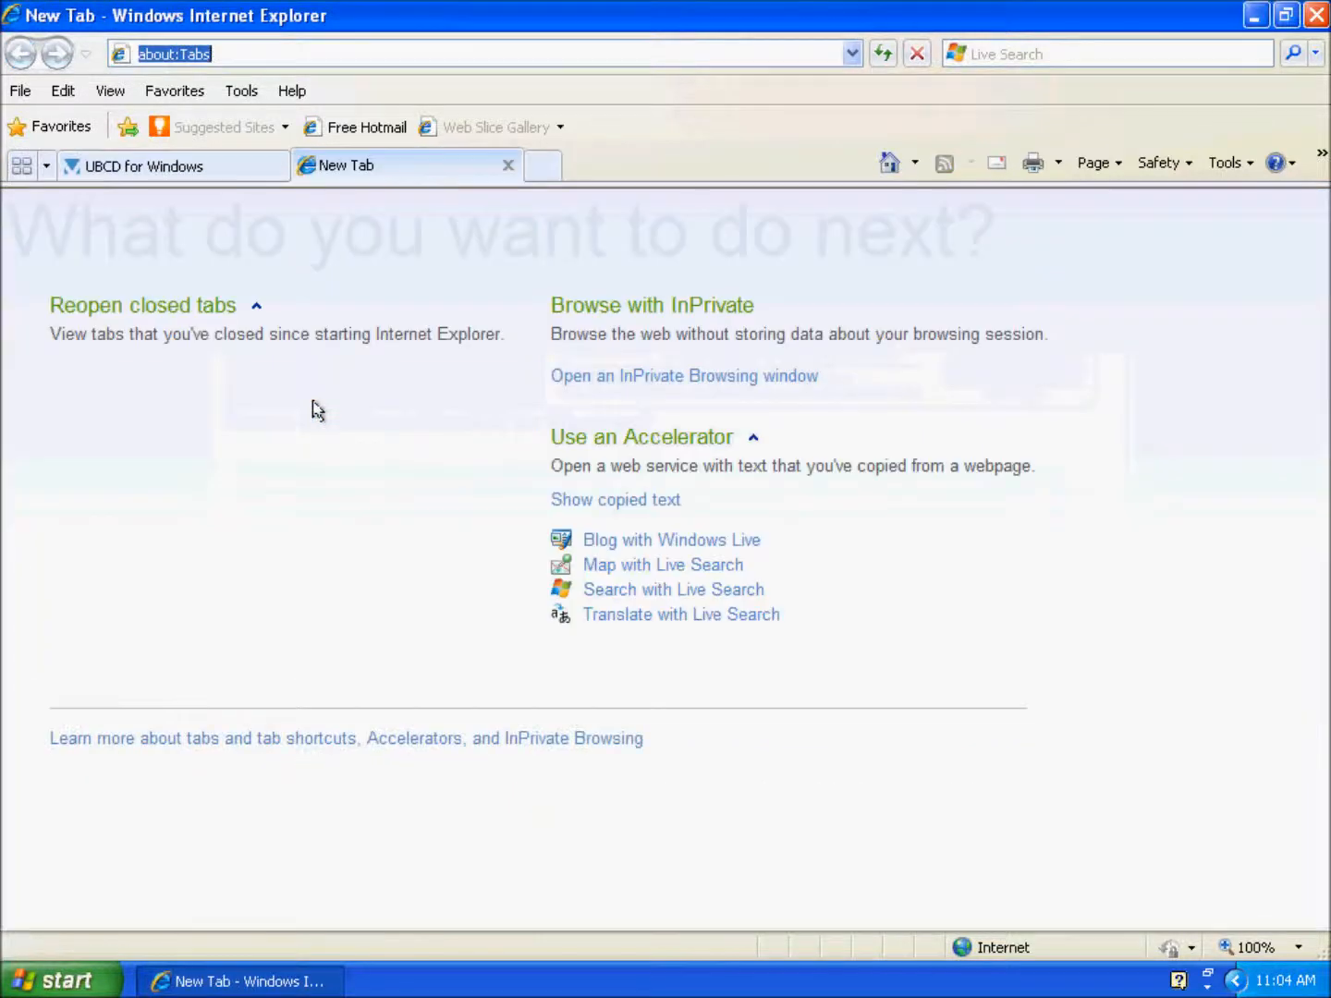
pyautogui.click(42, 135)
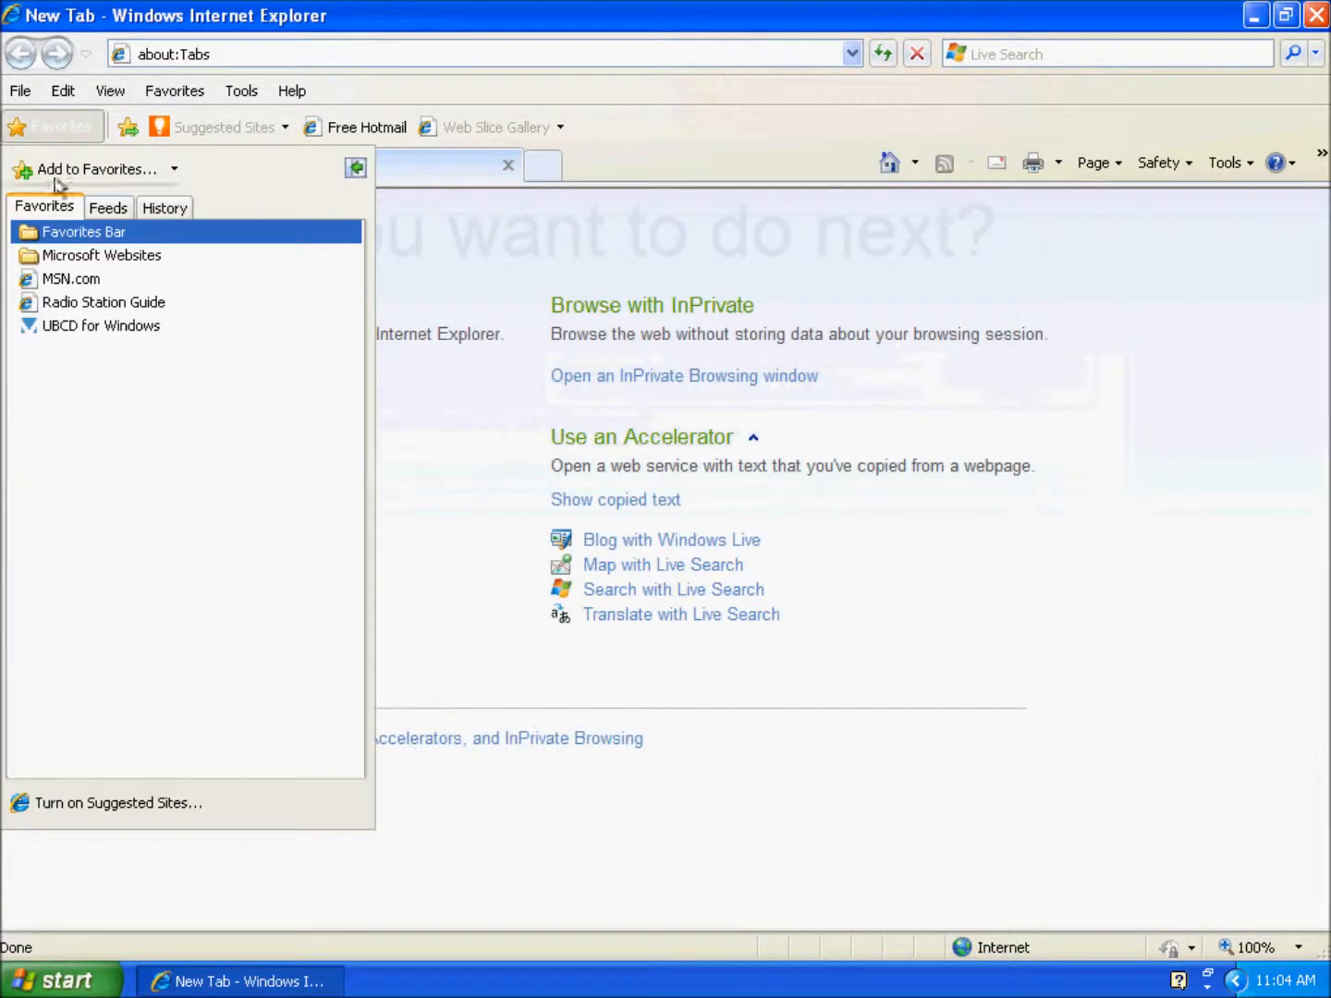
pyautogui.click(118, 326)
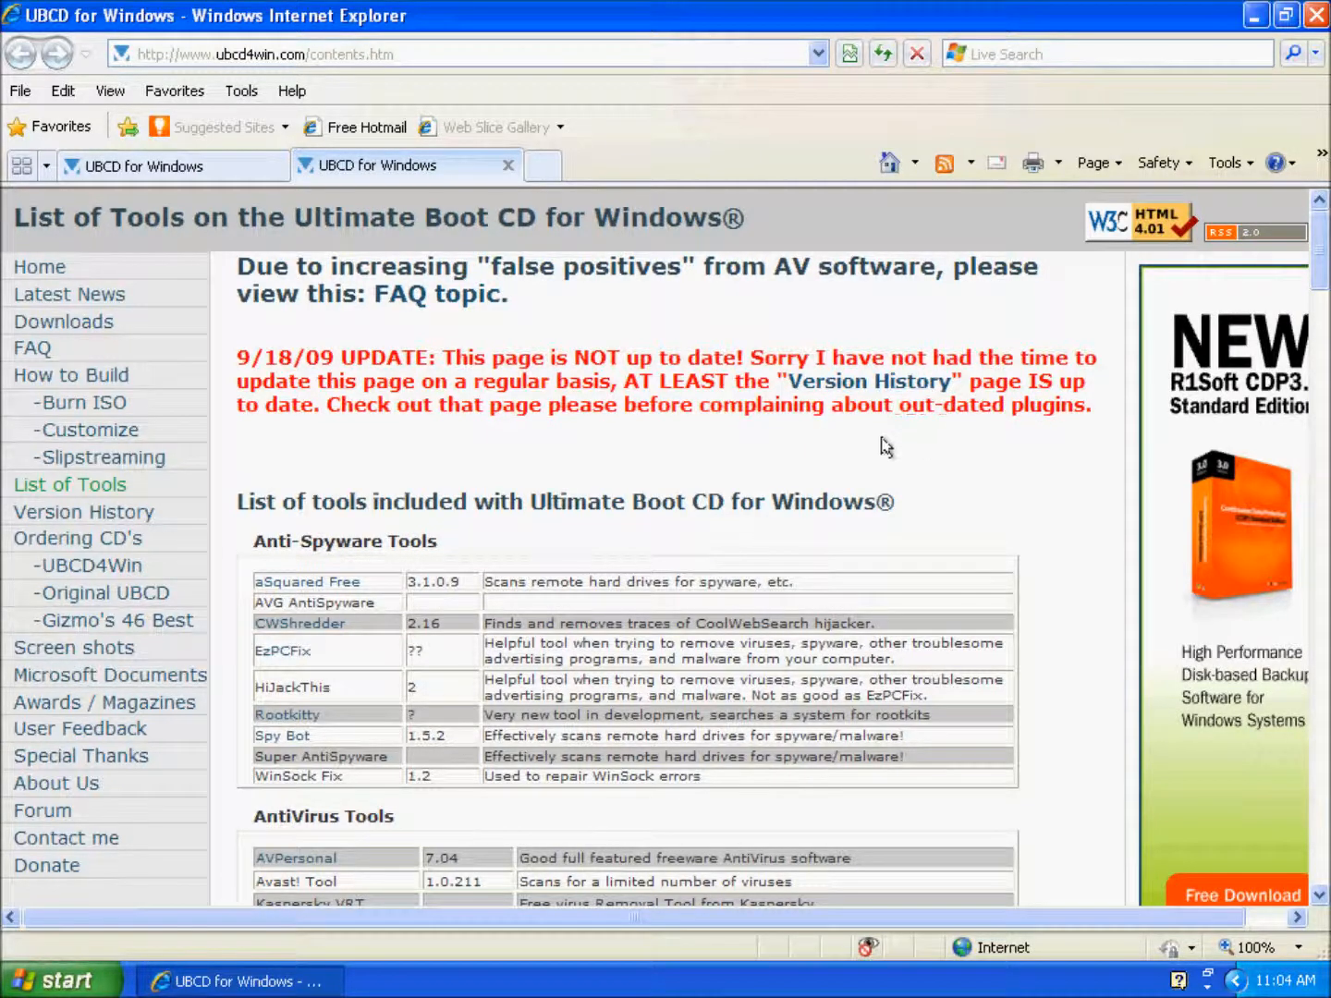
pyautogui.scroll(-5, 818, 469)
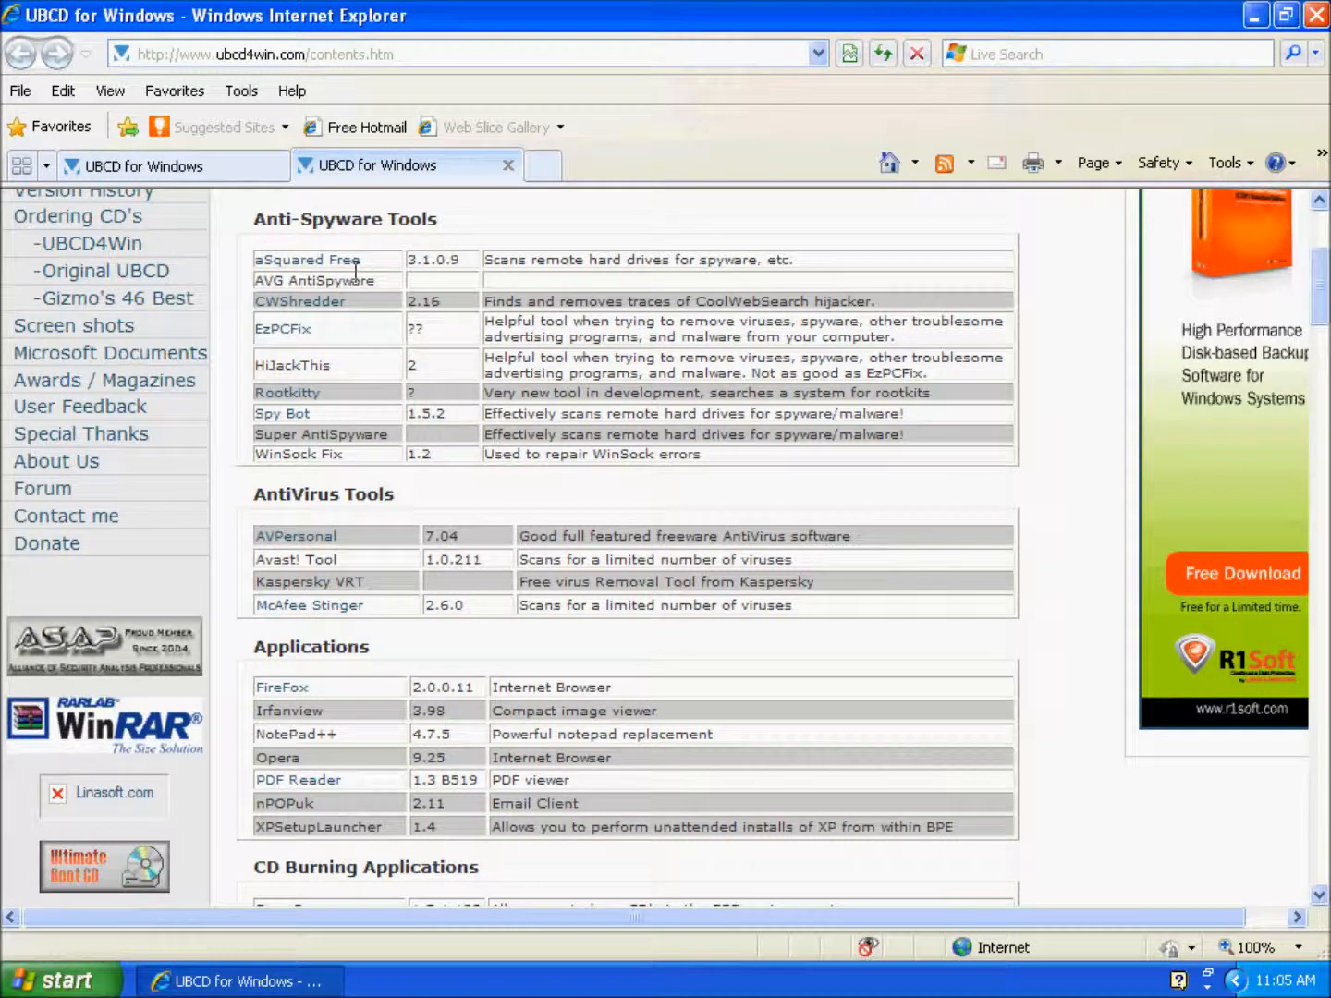
pyautogui.moveTo(352, 371); pyautogui.dragTo(259, 369)
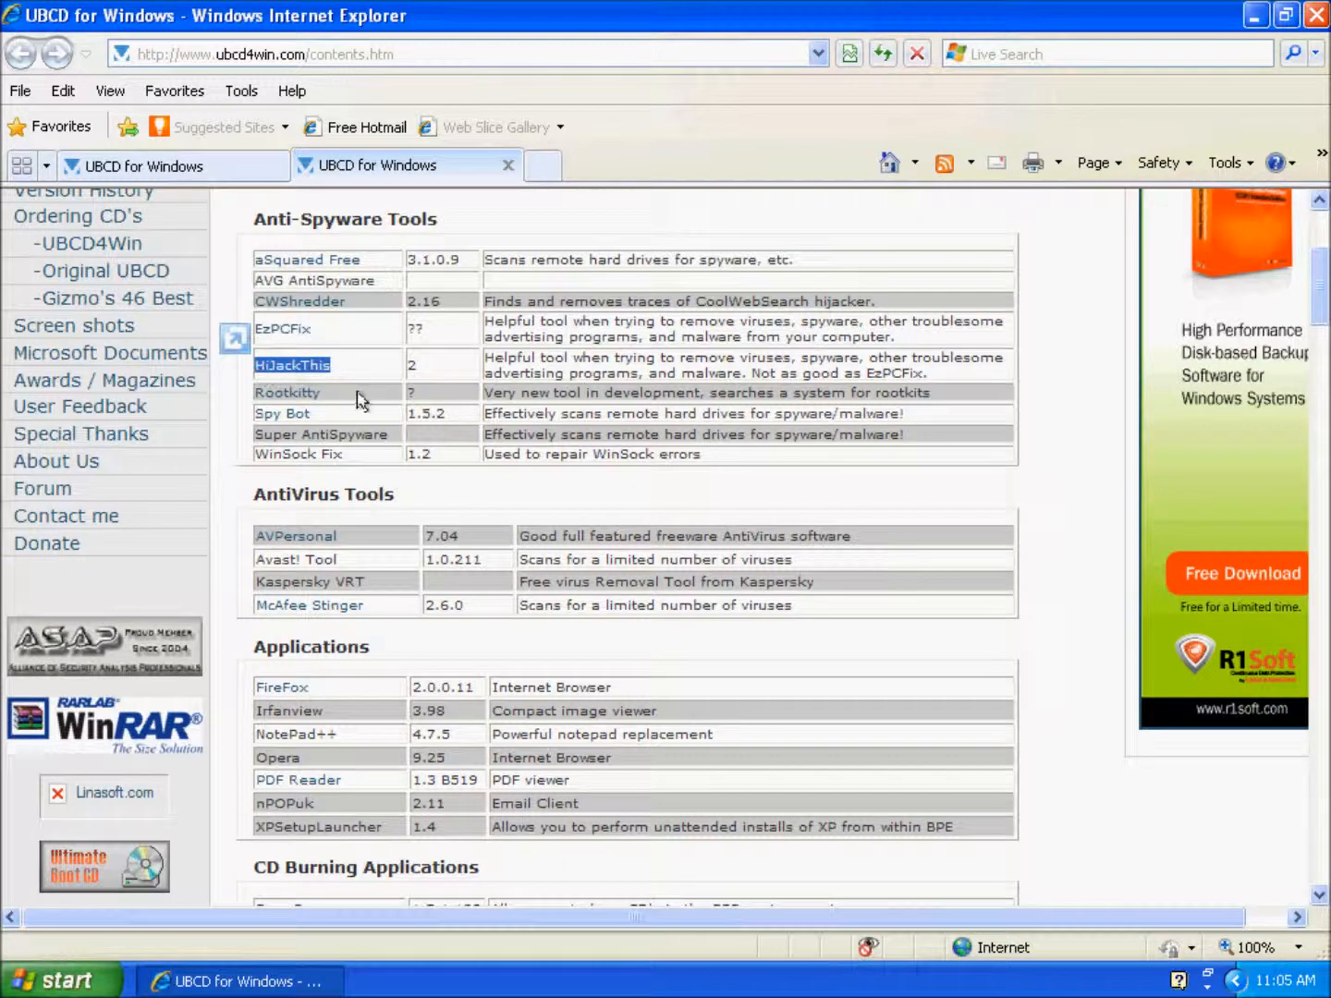
pyautogui.moveTo(335, 418); pyautogui.dragTo(268, 422)
pyautogui.click(320, 423)
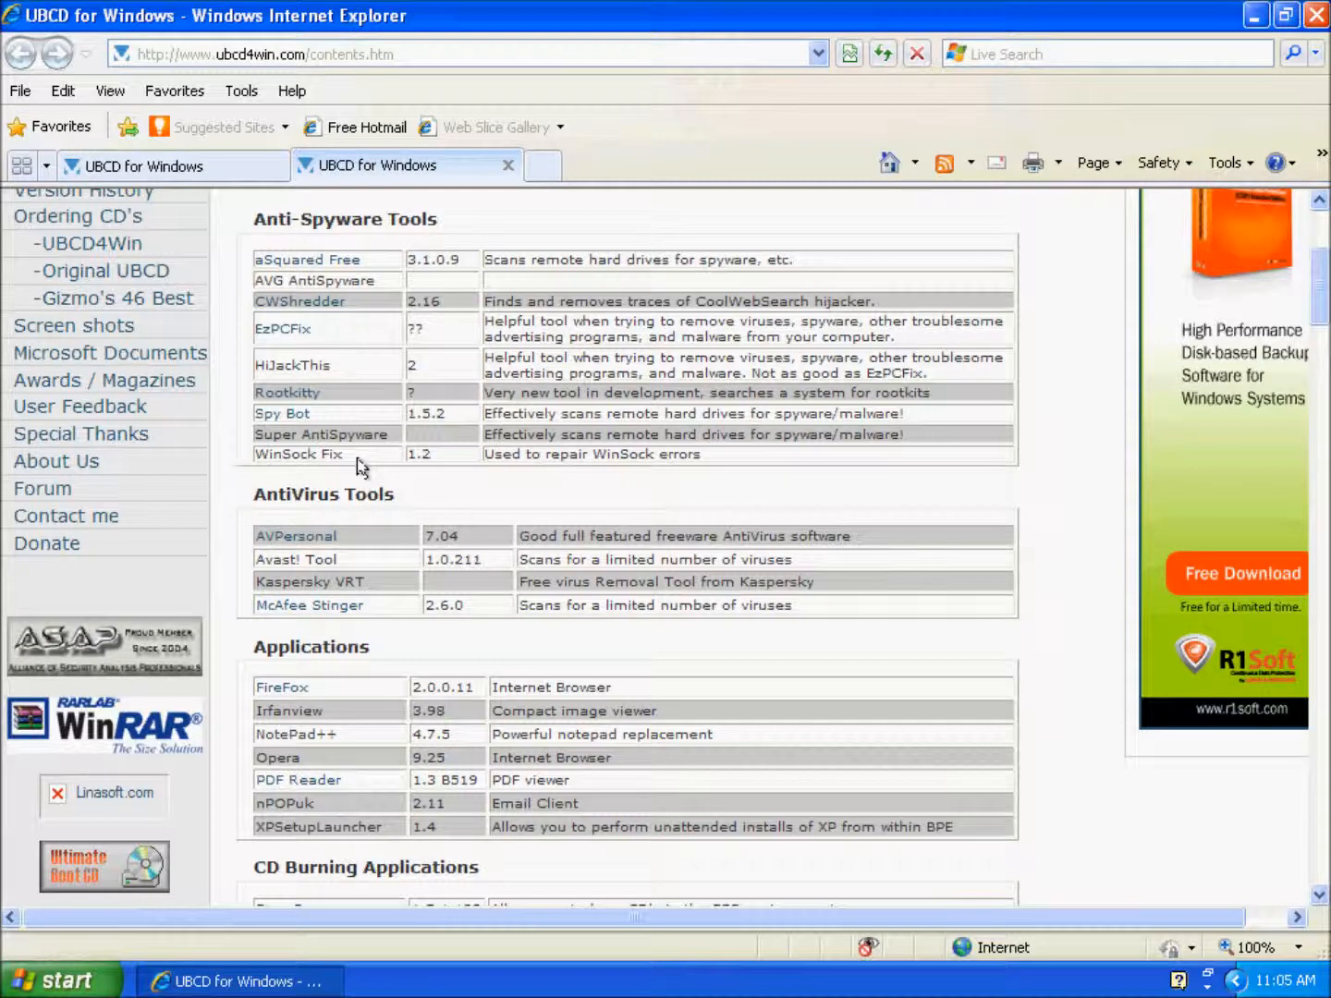
pyautogui.moveTo(356, 456); pyautogui.dragTo(284, 458)
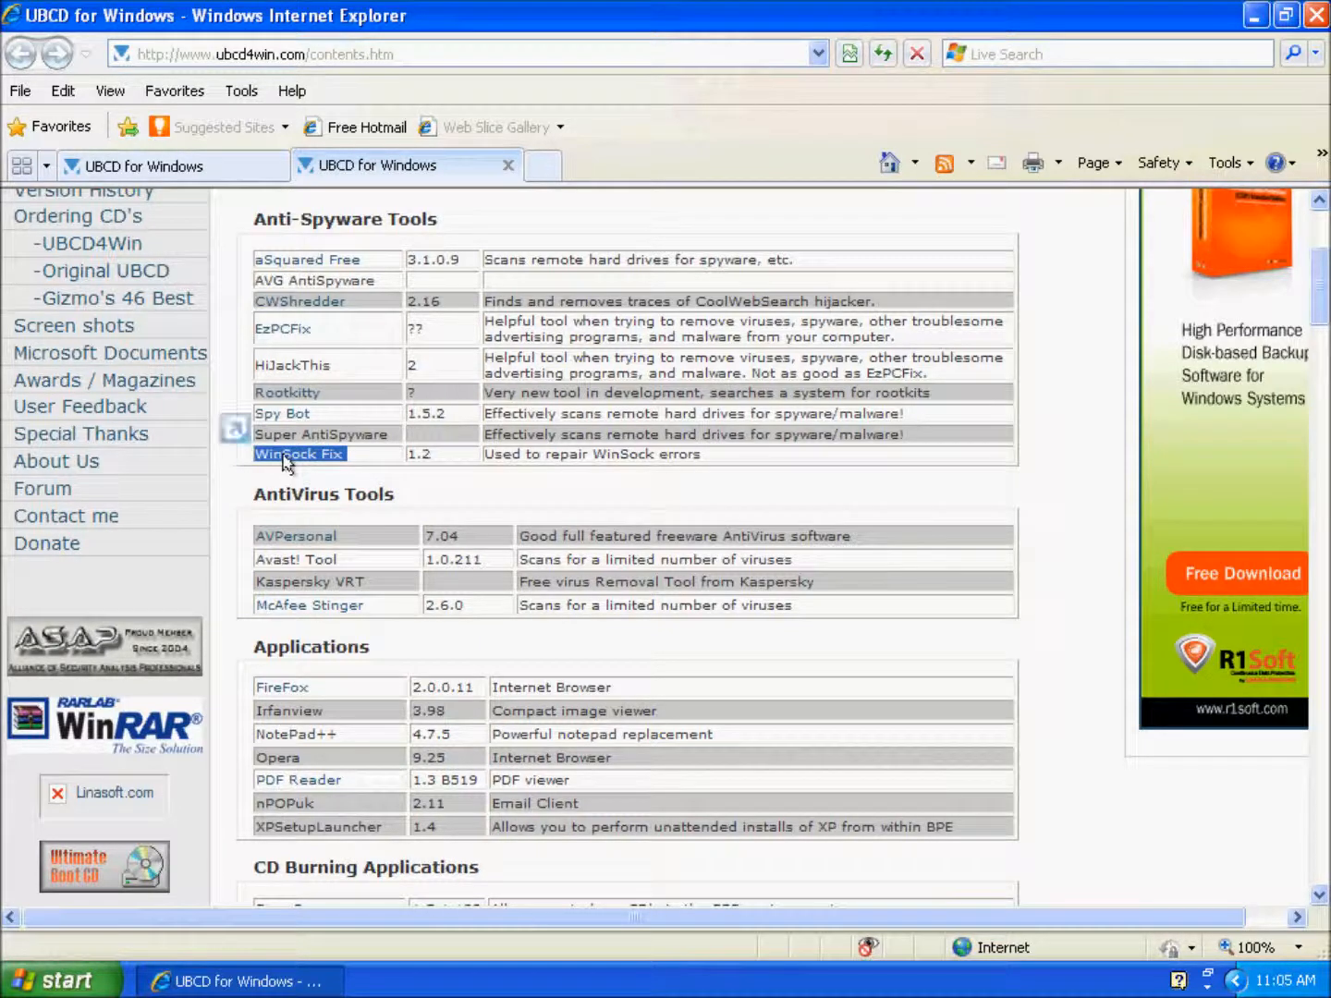
pyautogui.click(747, 461)
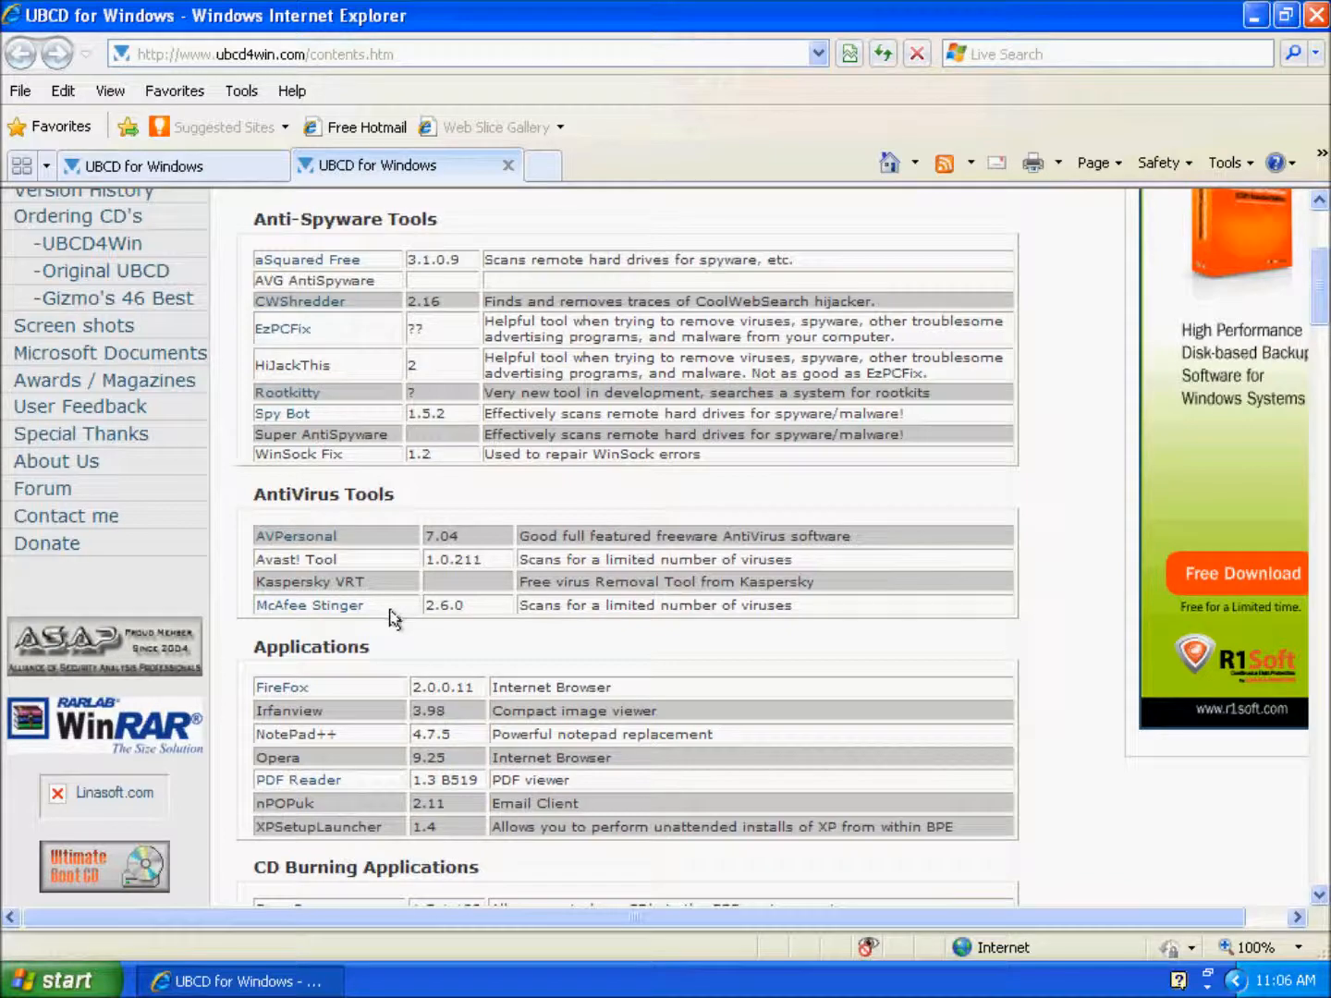
pyautogui.scroll(-5, 418, 646)
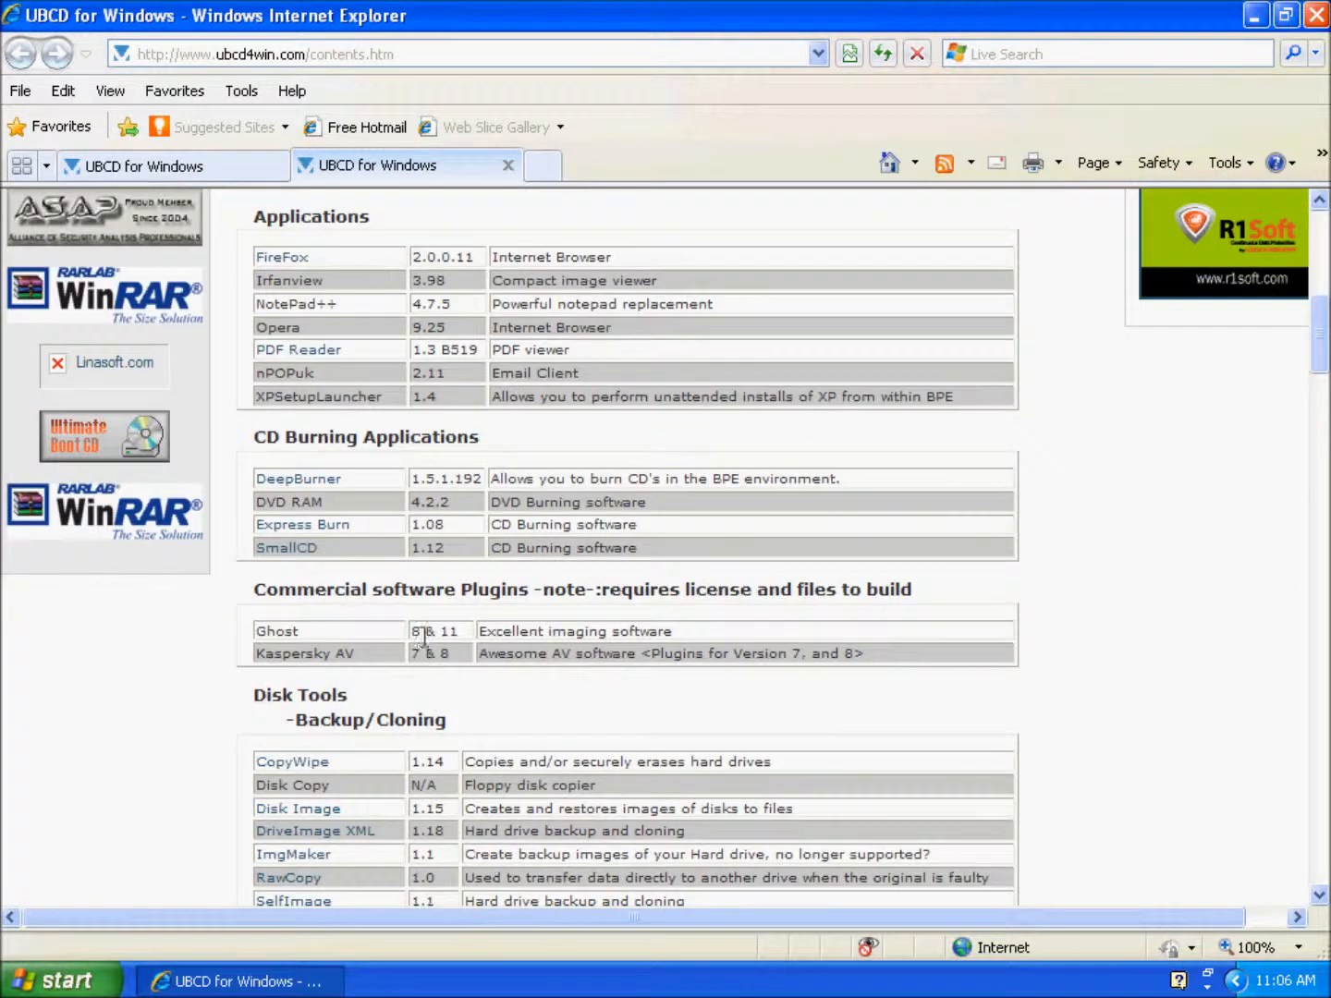
pyautogui.scroll(-13, 419, 638)
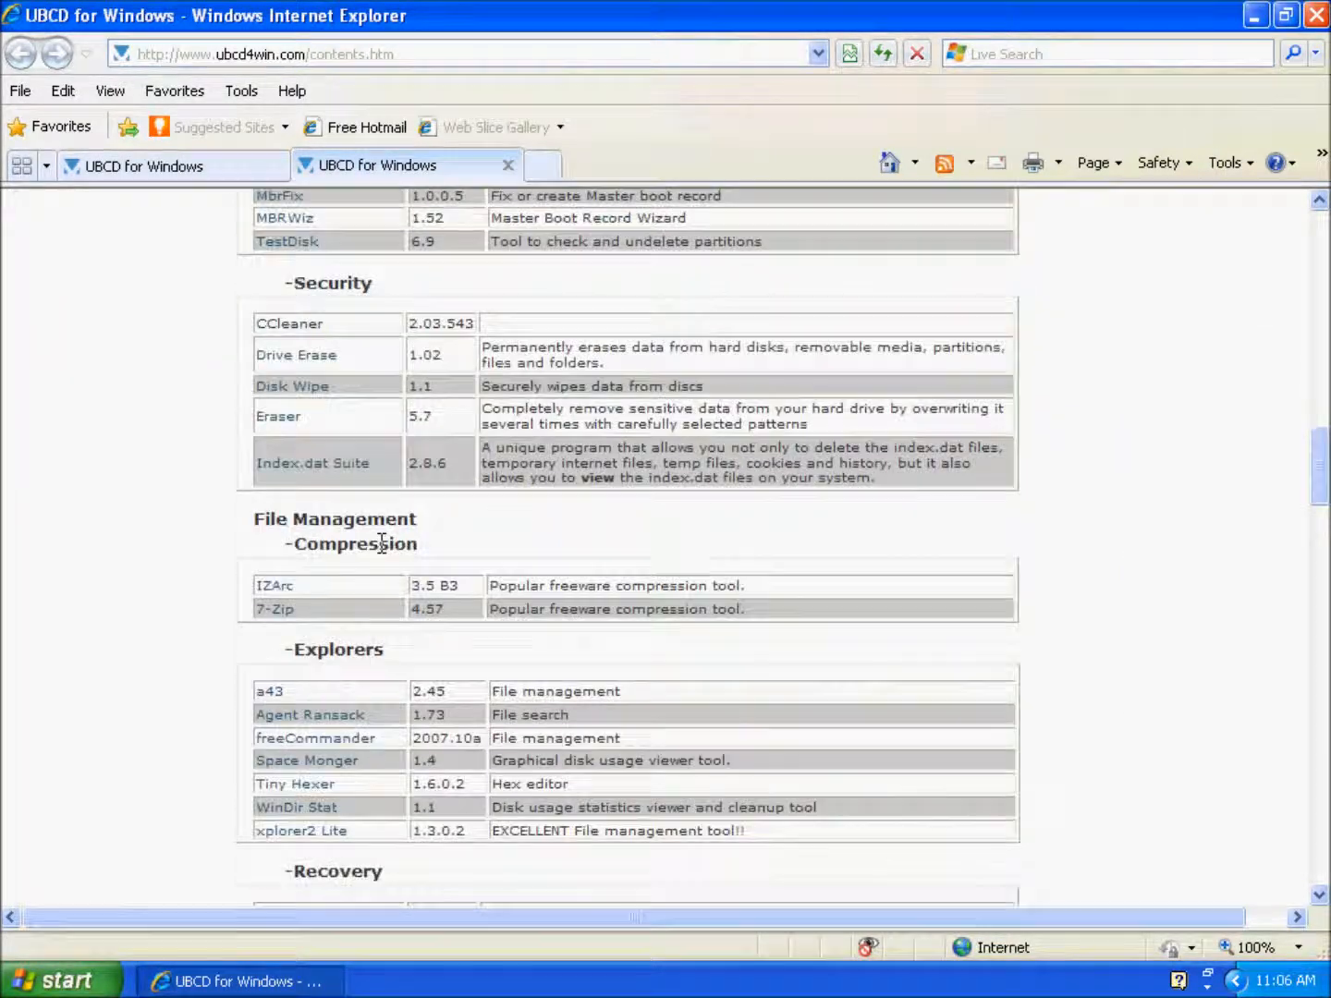
pyautogui.scroll(-5, 382, 545)
pyautogui.click(485, 56)
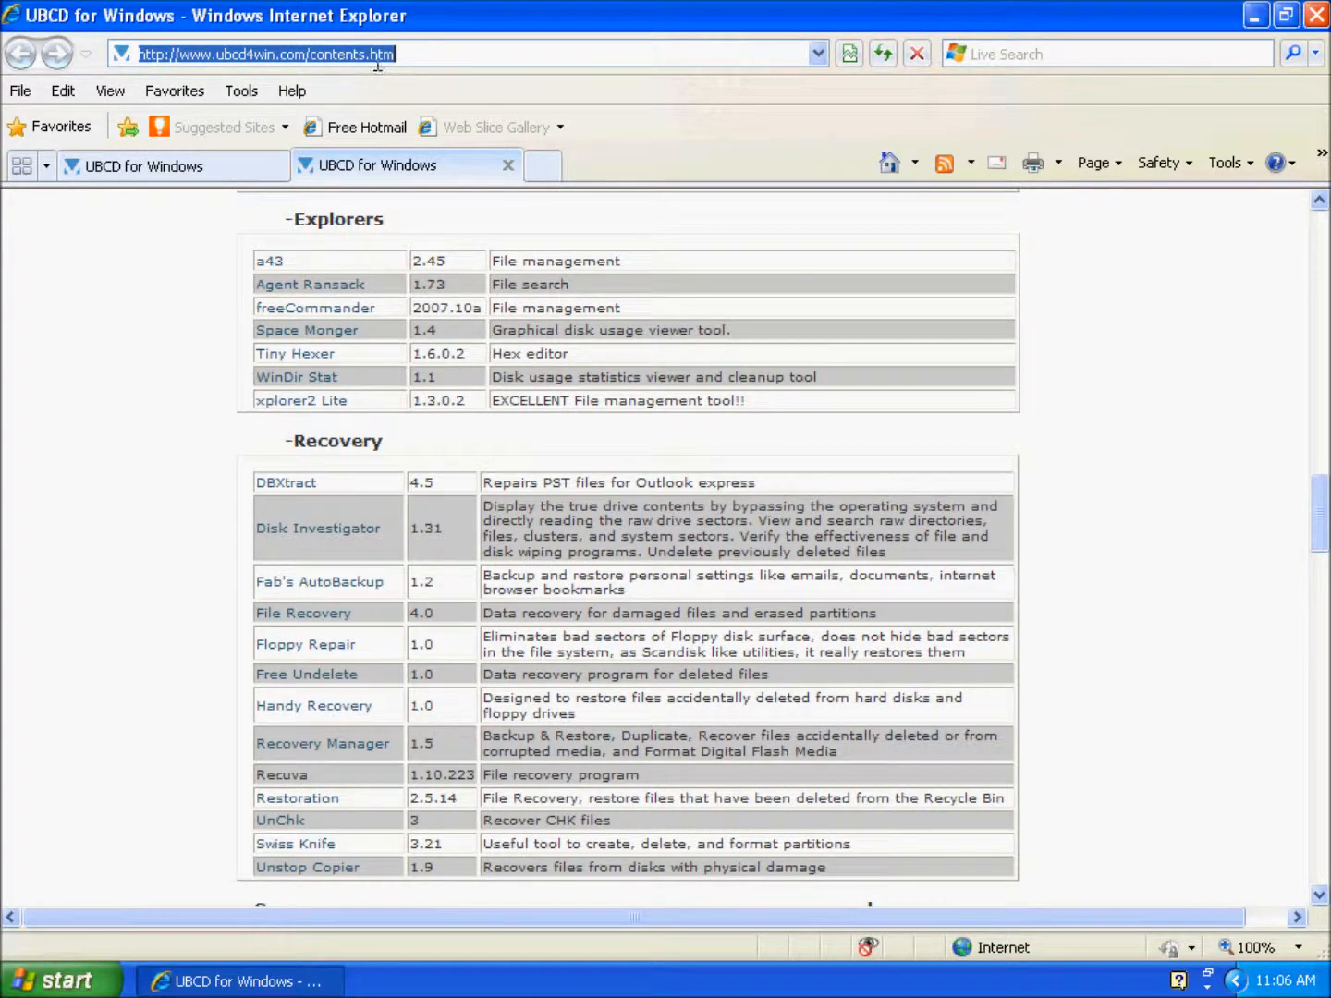
pyautogui.click(448, 545)
pyautogui.scroll(-7, 448, 545)
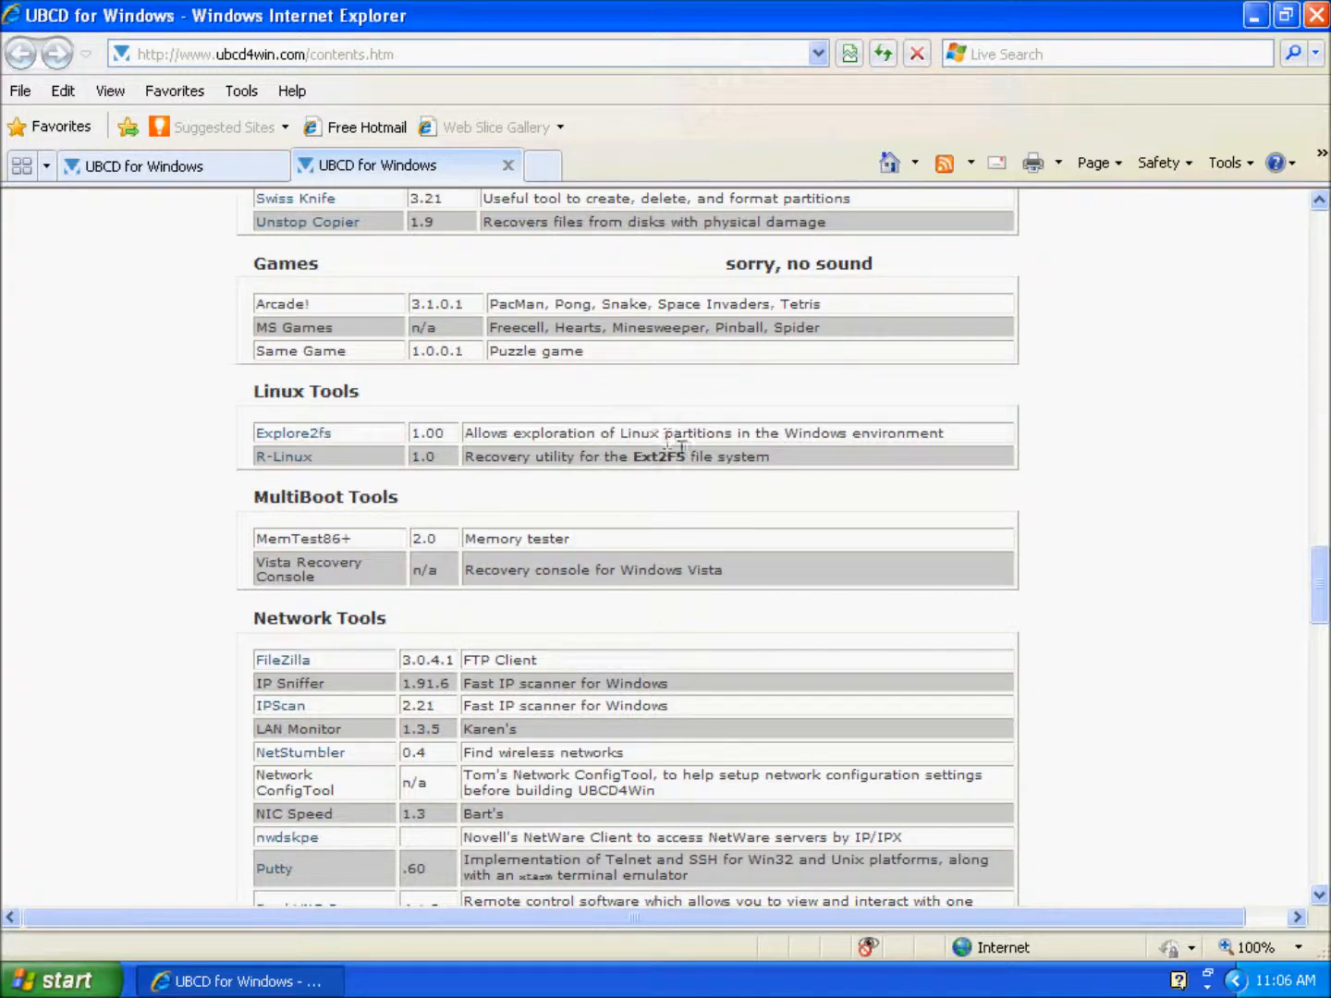
pyautogui.scroll(10, 666, 441)
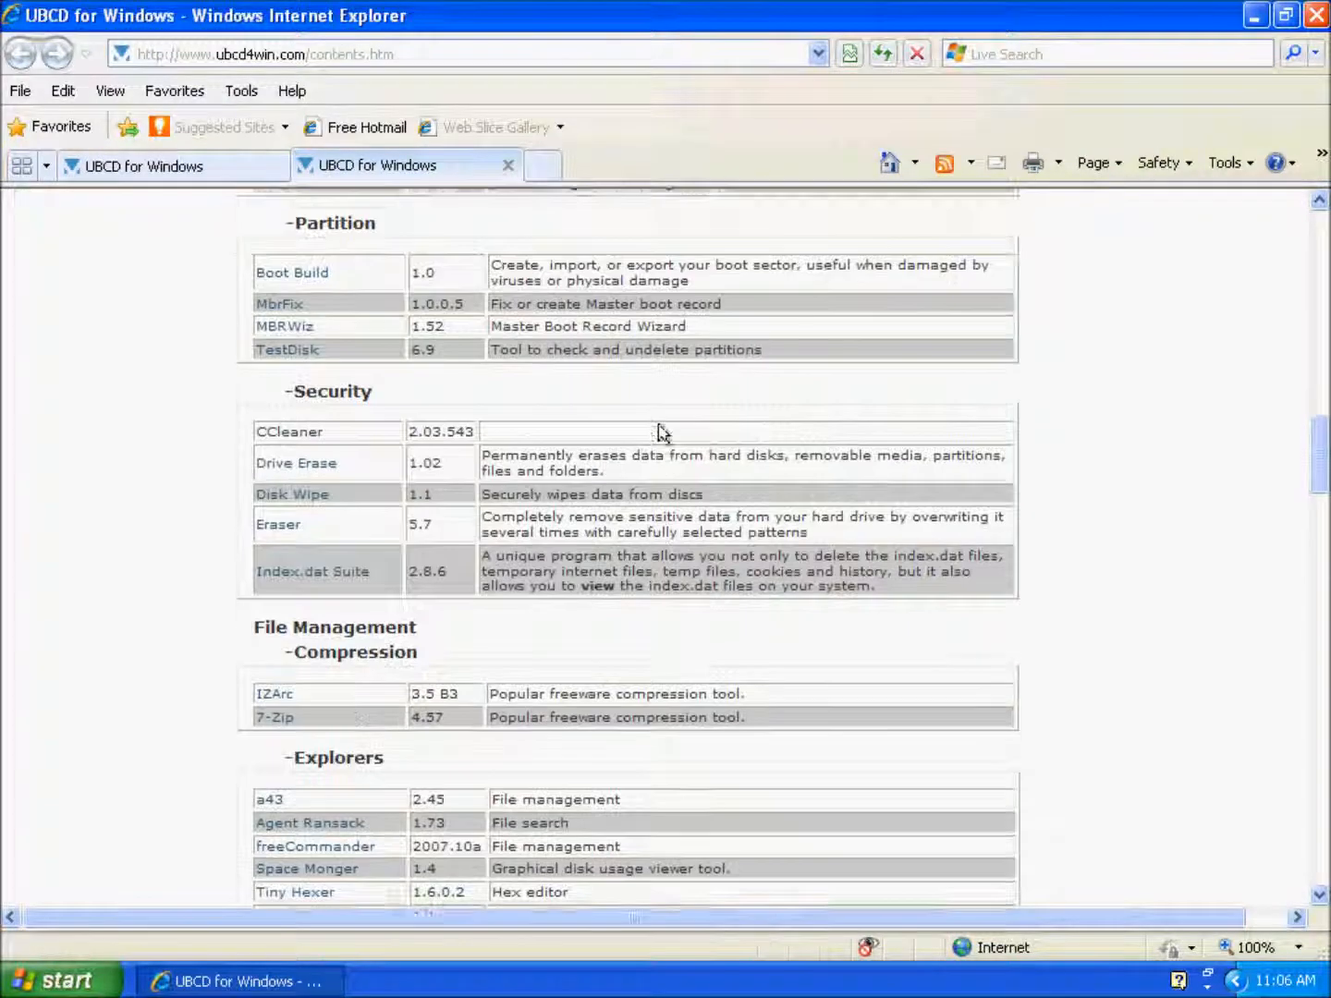
pyautogui.scroll(-1, 661, 426)
pyautogui.scroll(-15, 662, 426)
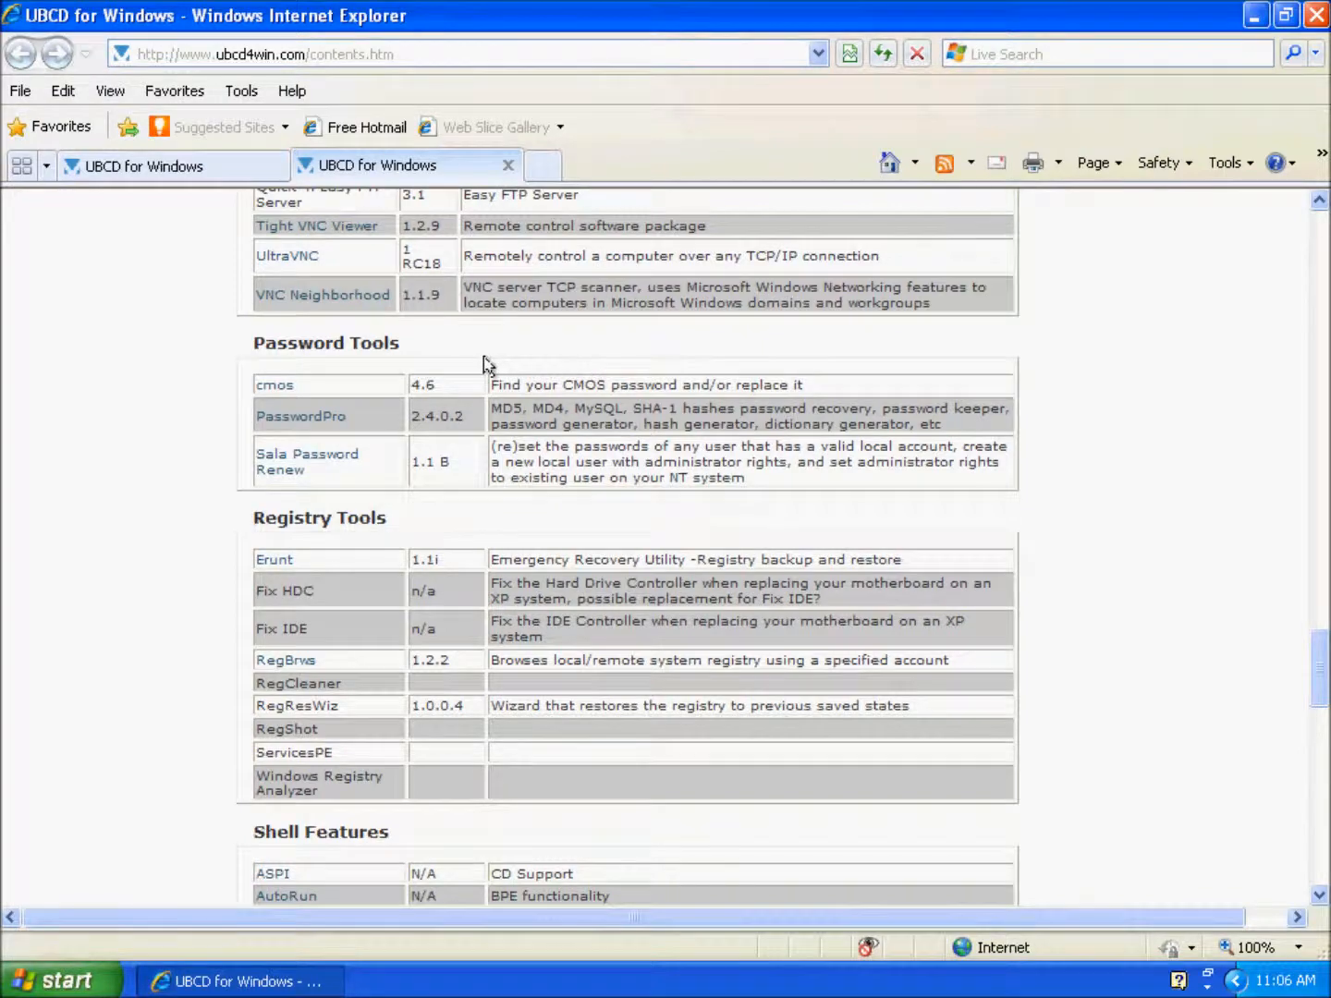
pyautogui.scroll(-6, 484, 360)
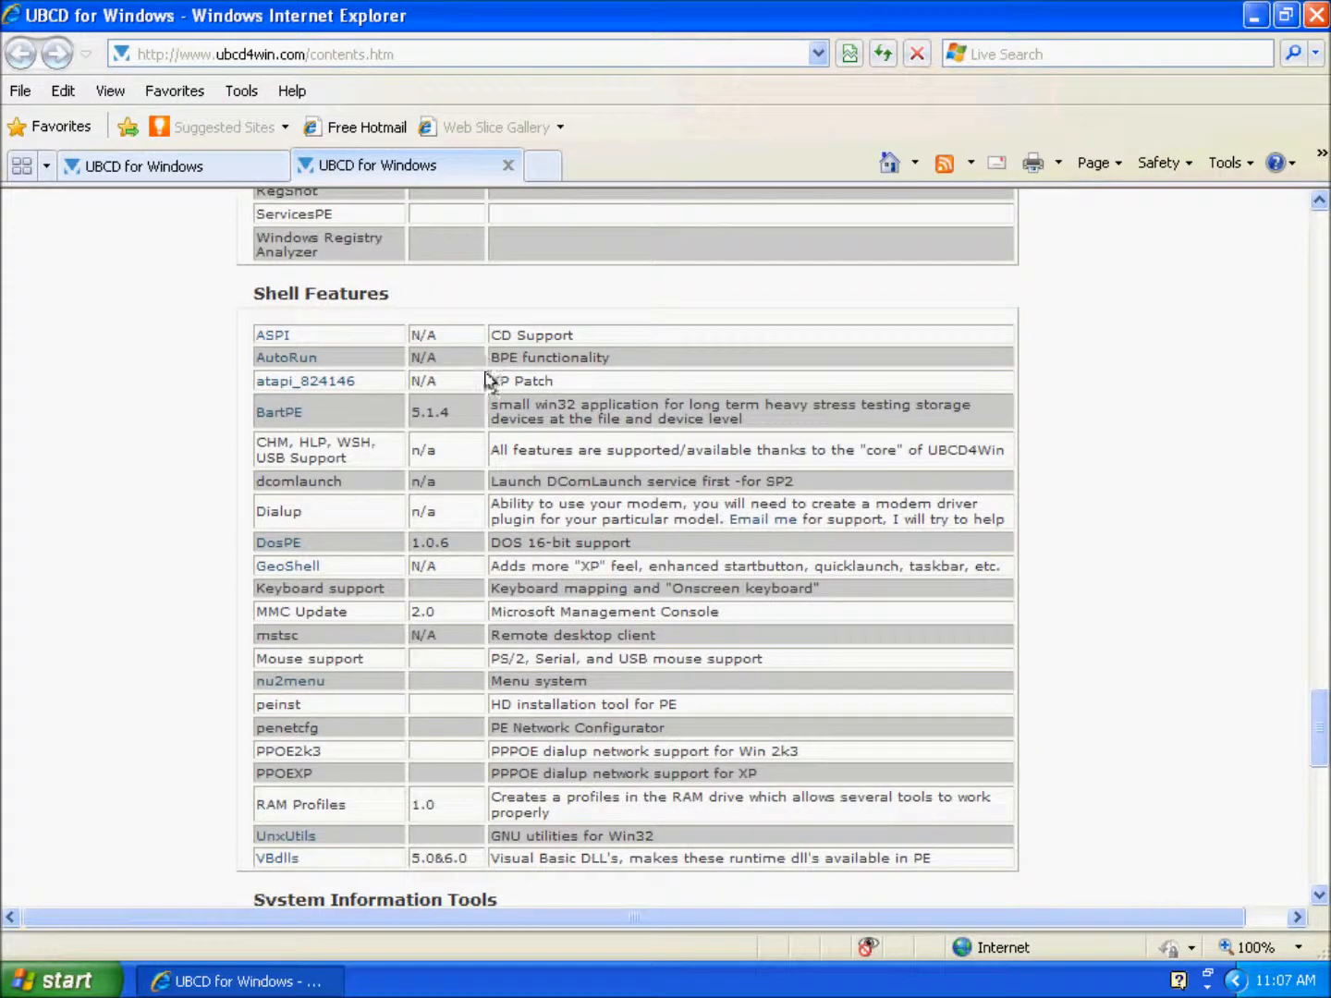
pyautogui.scroll(15, 517, 432)
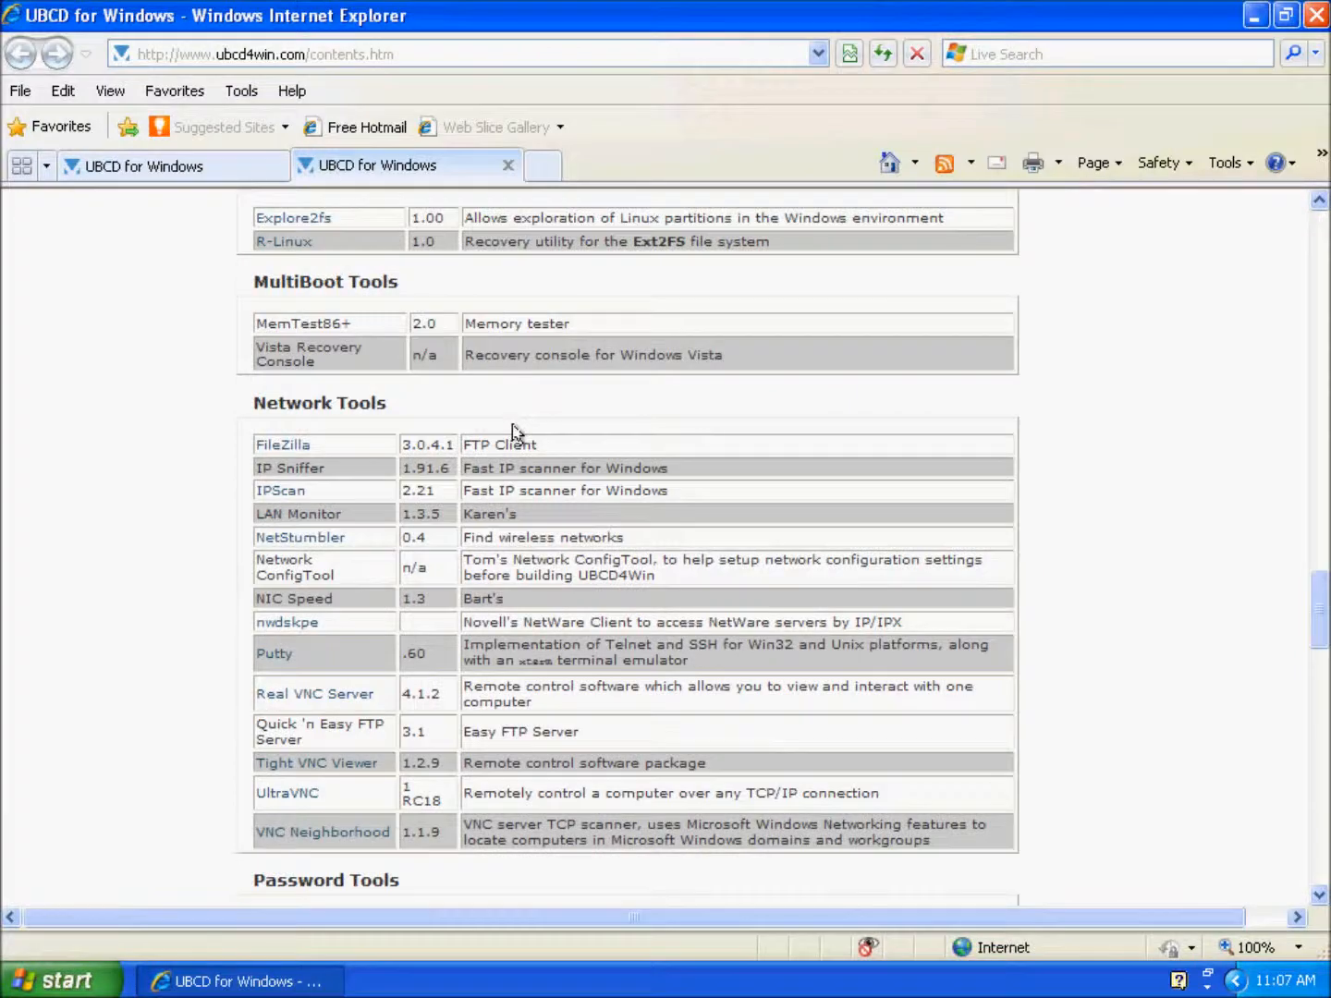
pyautogui.scroll(8, 516, 431)
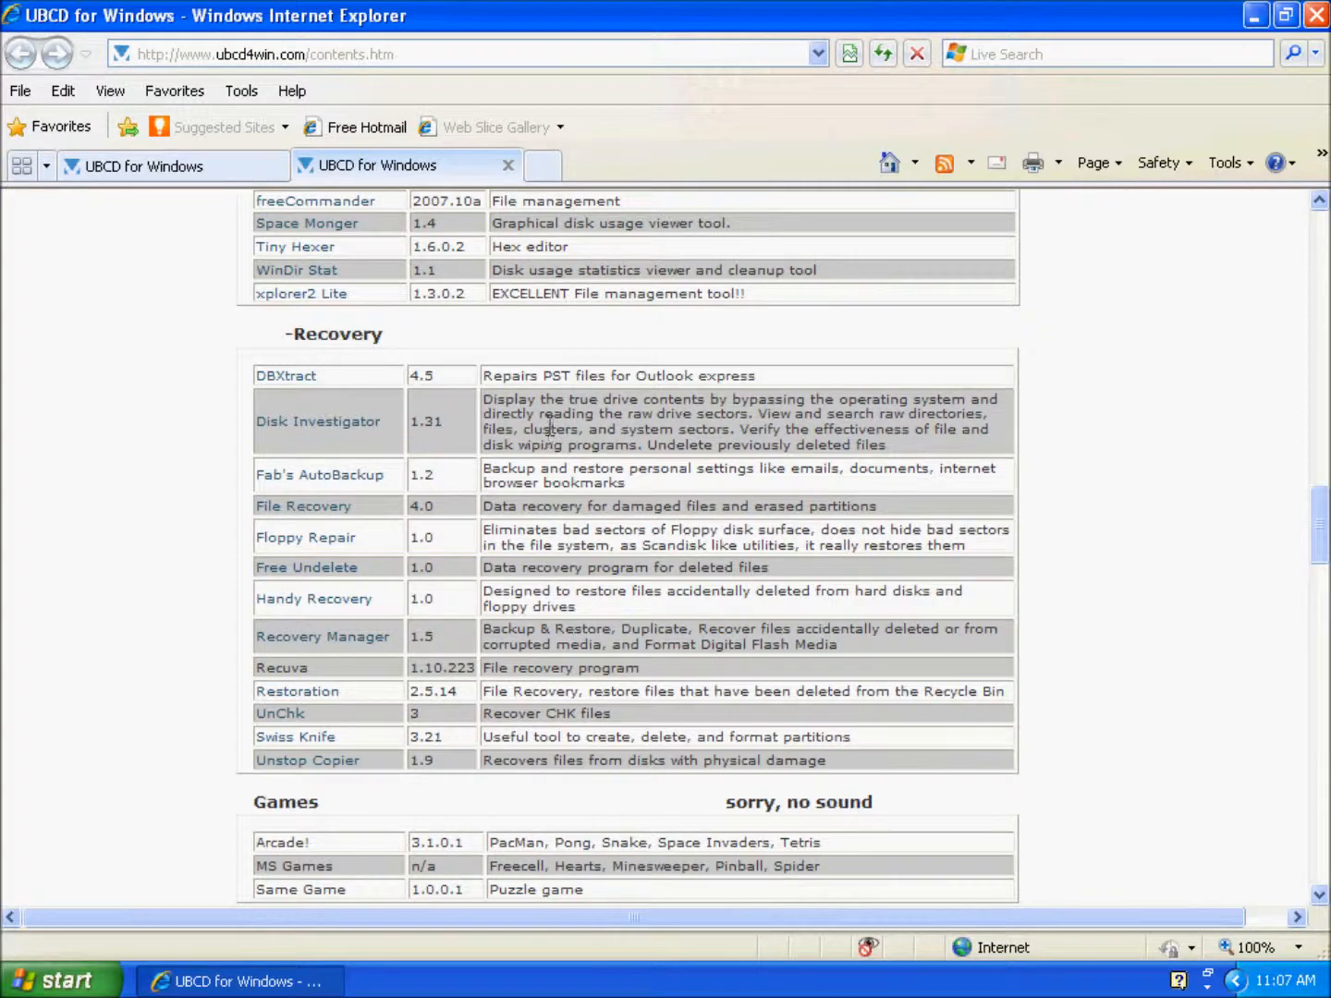
pyautogui.scroll(5, 551, 425)
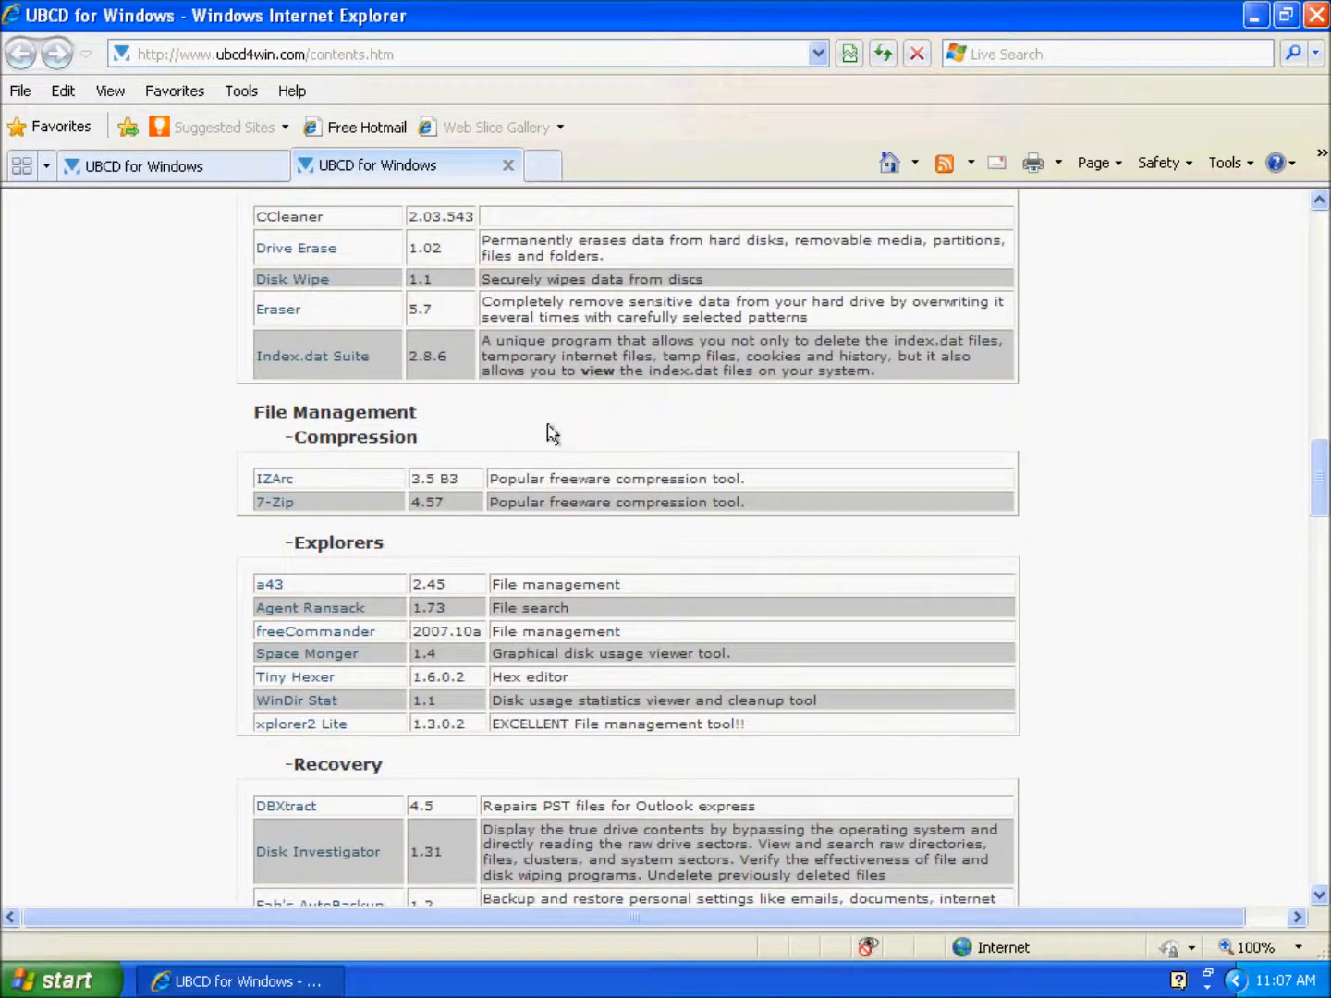
pyautogui.scroll(4, 553, 435)
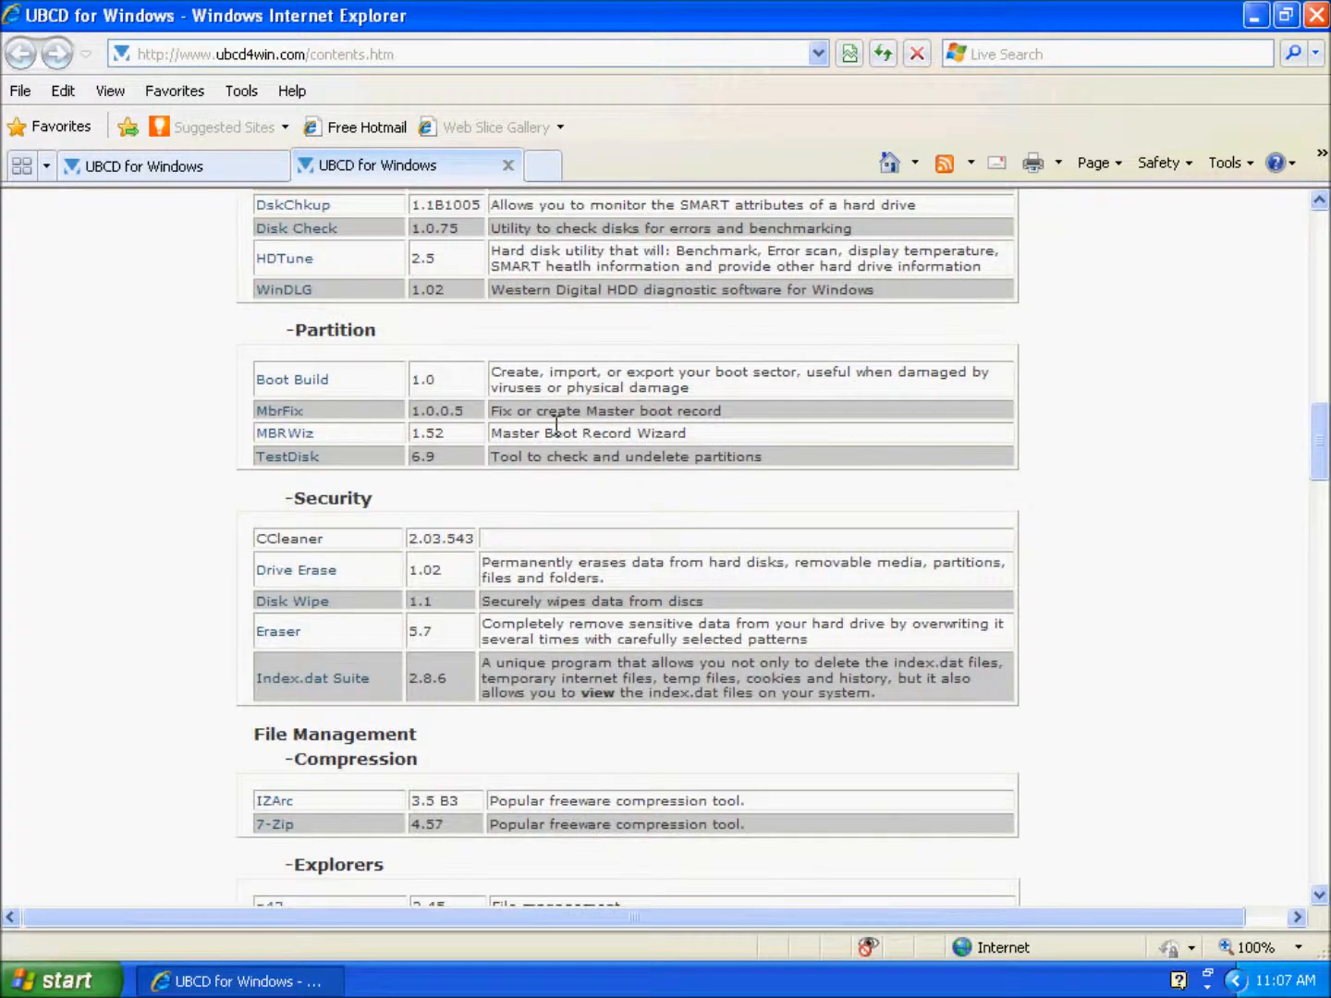
pyautogui.scroll(3, 554, 426)
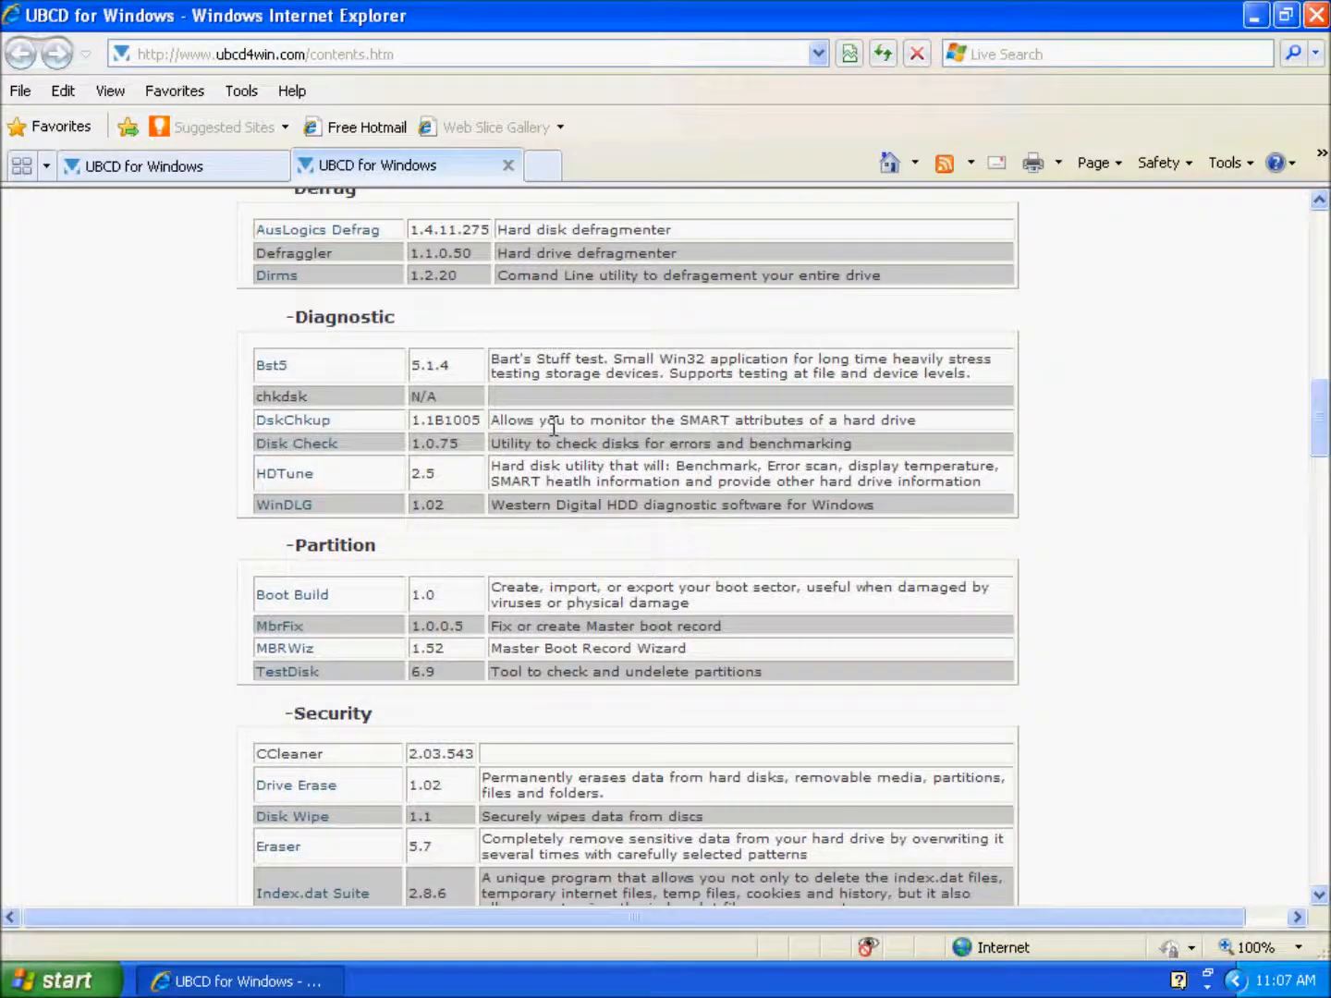
pyautogui.scroll(5, 554, 427)
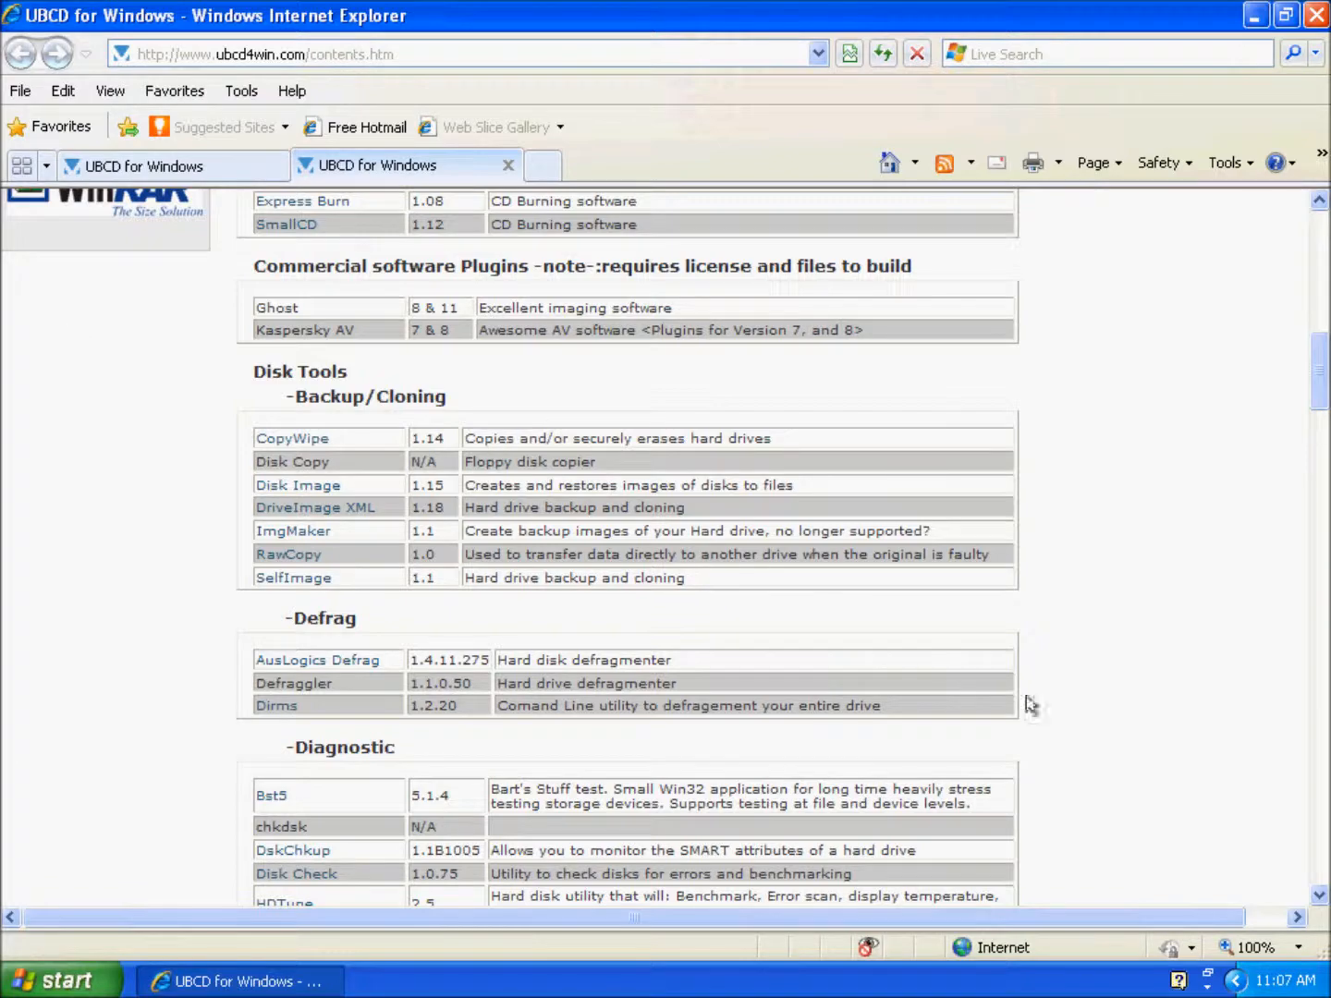
pyautogui.scroll(1, 1277, 878)
pyautogui.scroll(7, 1278, 880)
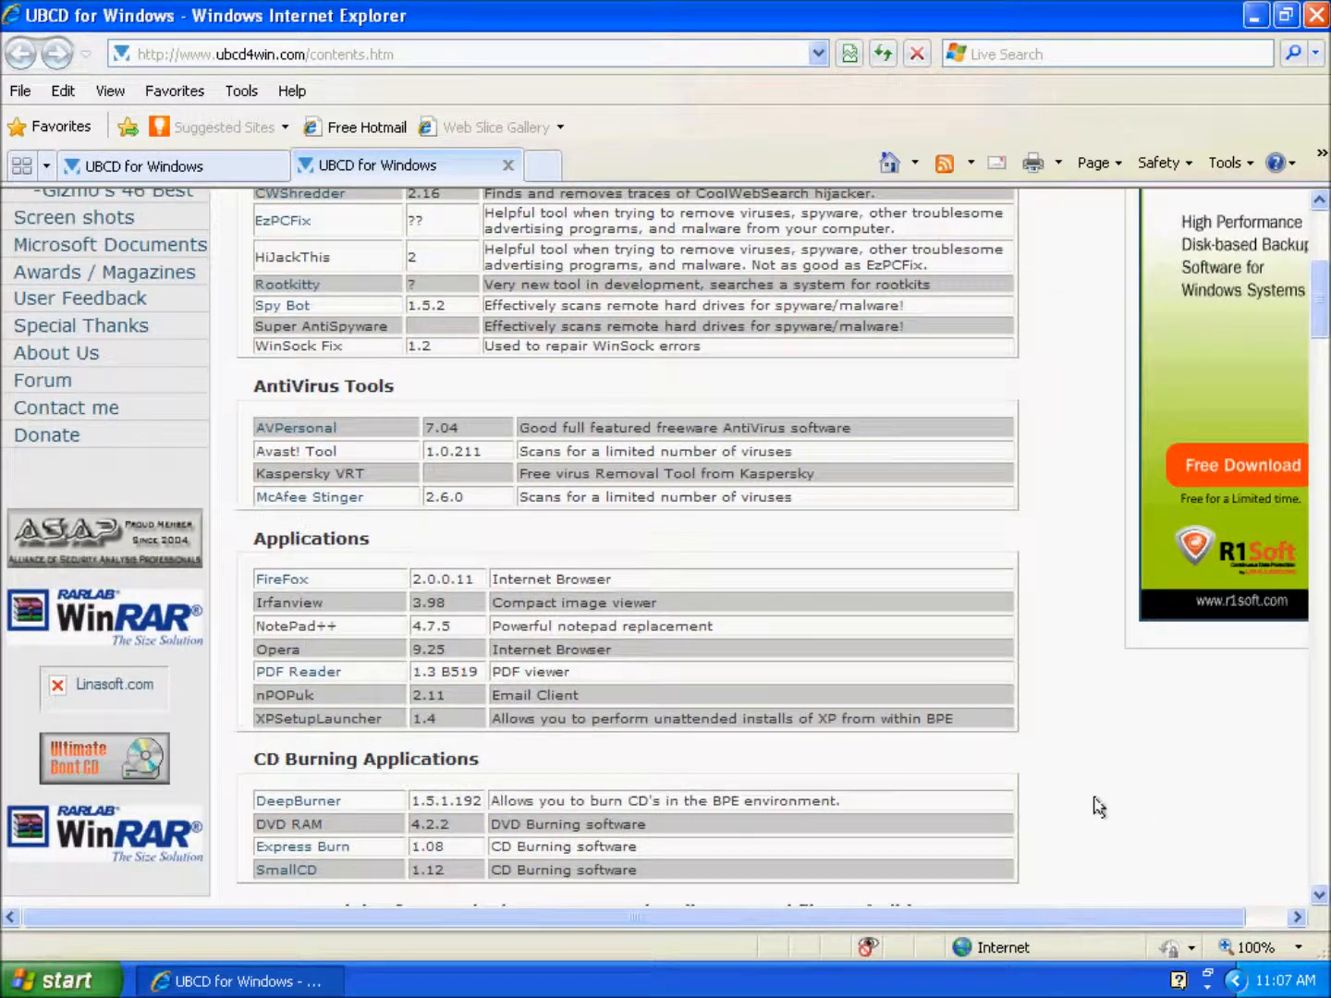
pyautogui.scroll(4, 1102, 800)
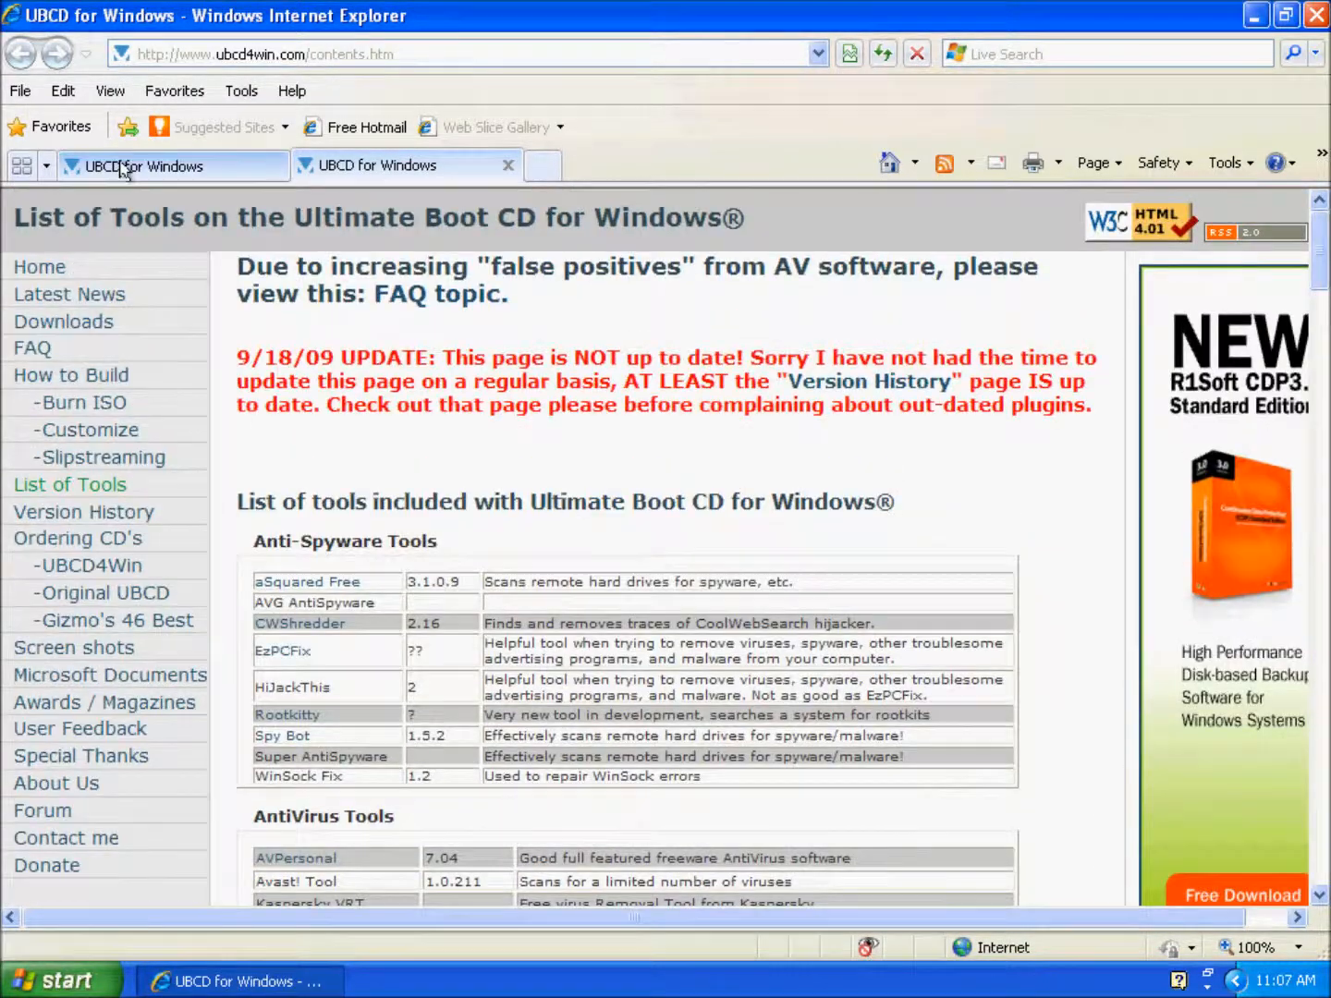
# Step: Go back to the first tab and open the Downloads page listing Full Version 3.60 (269MB)
pyautogui.click(143, 167)
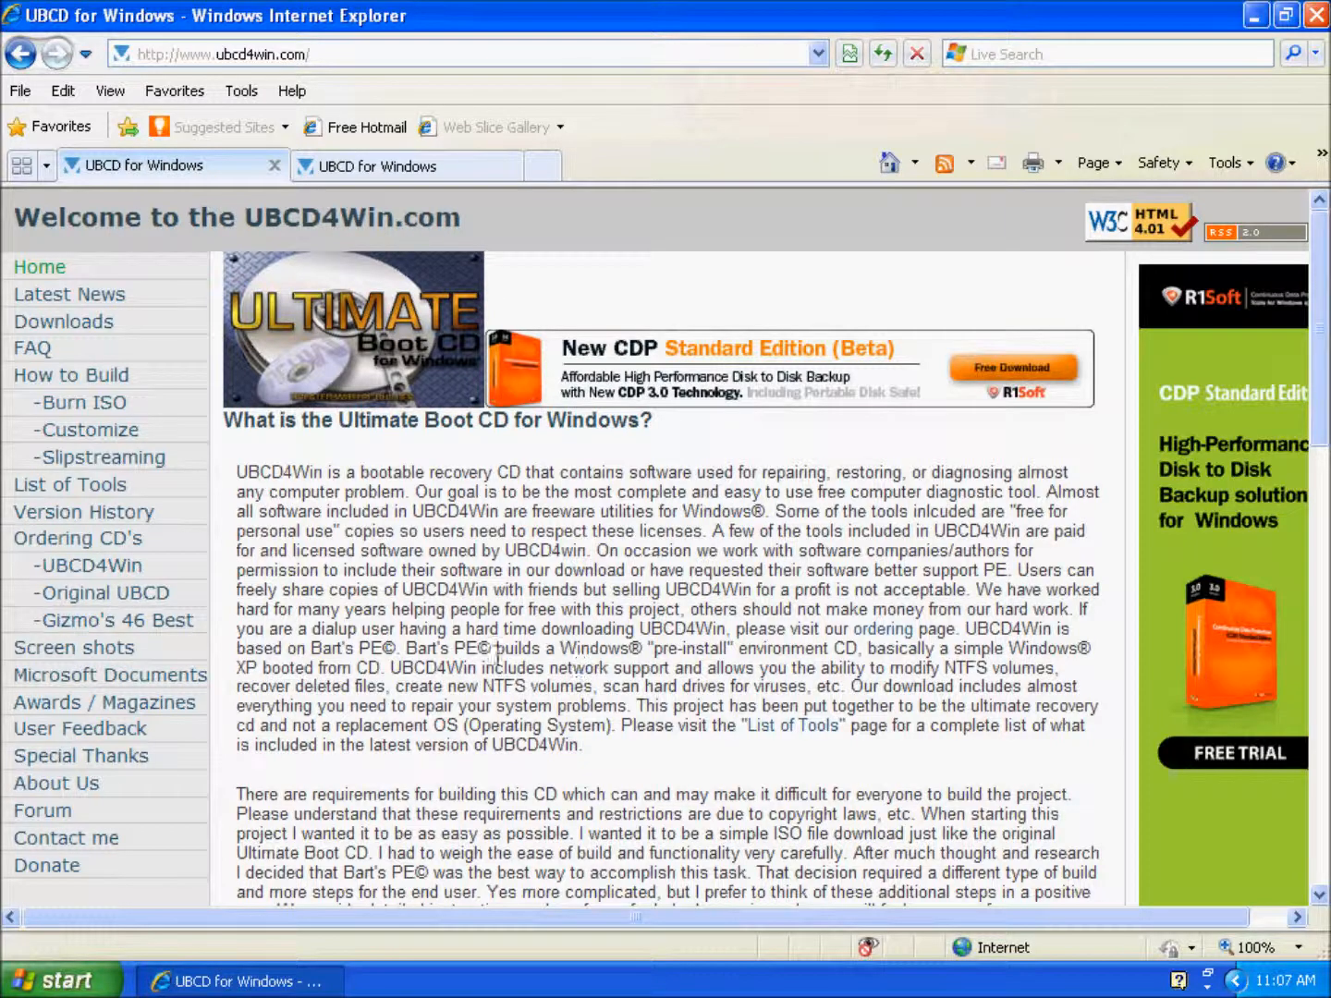
pyautogui.click(56, 323)
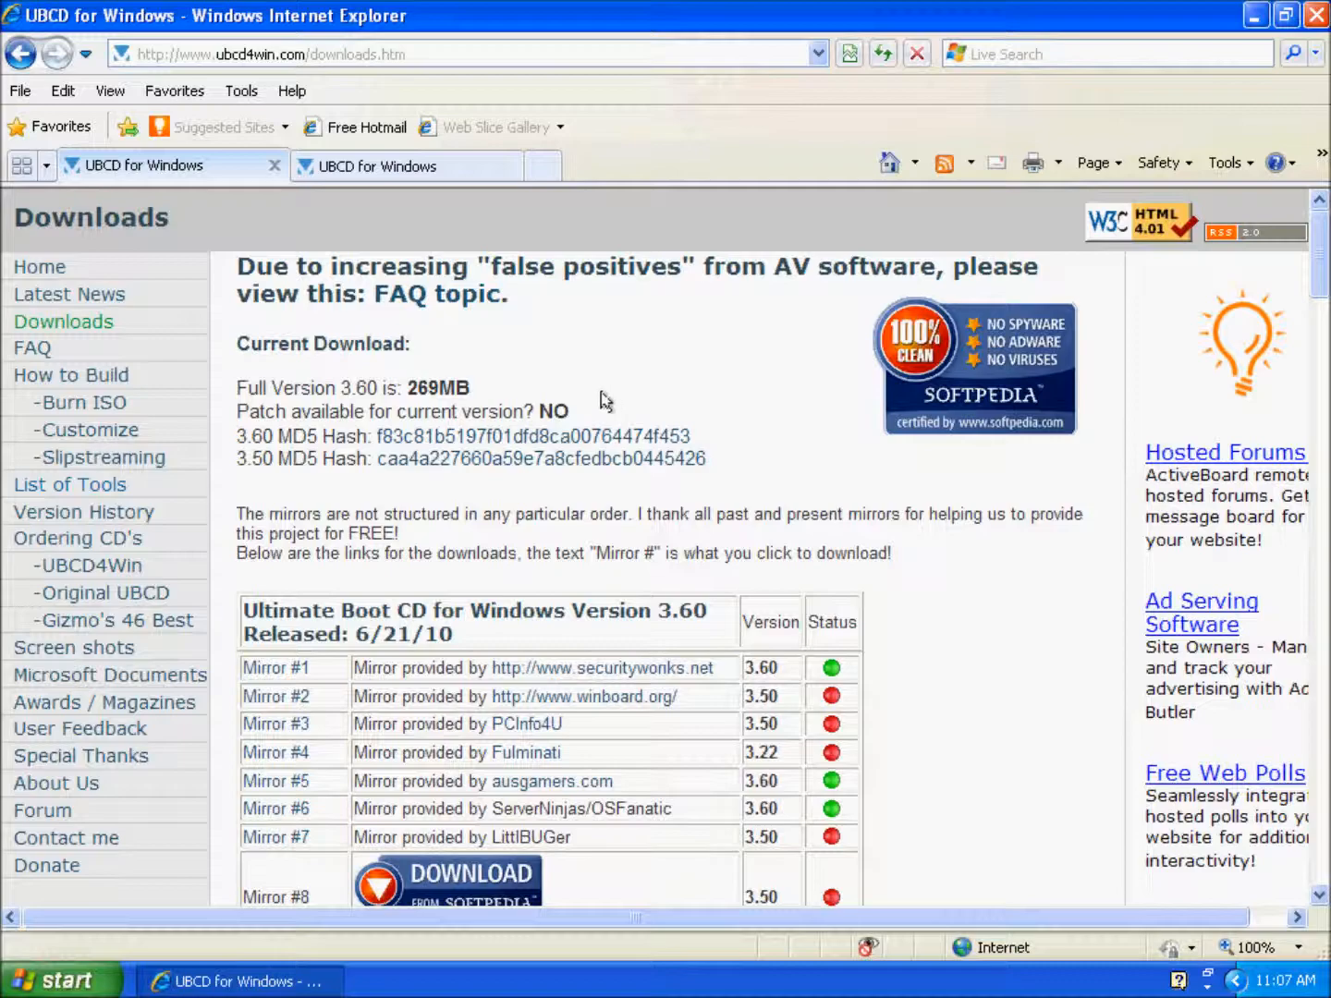
pyautogui.click(1254, 15)
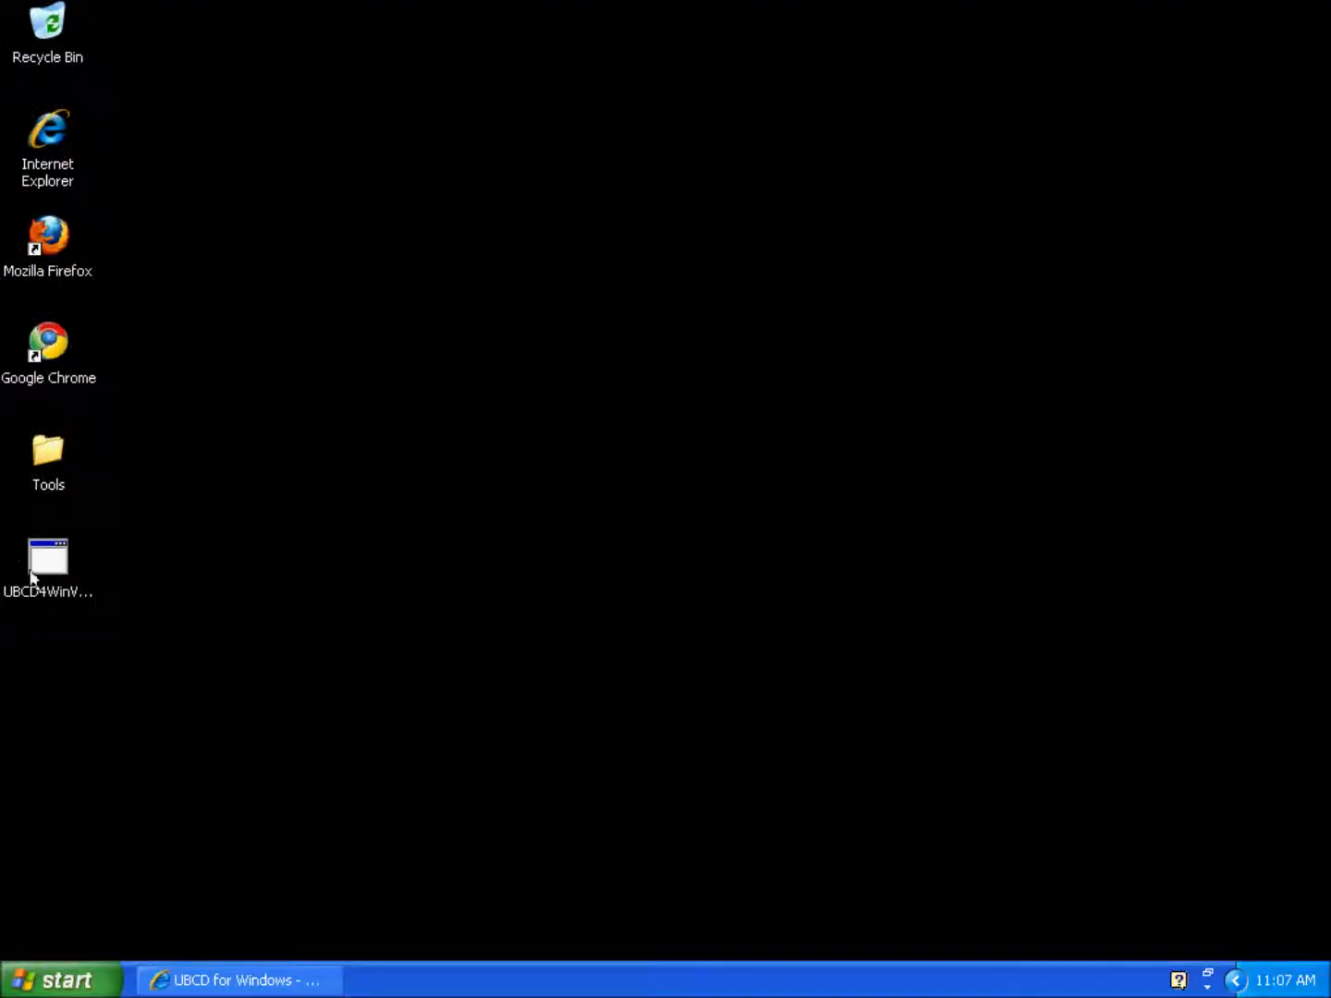
pyautogui.click(236, 981)
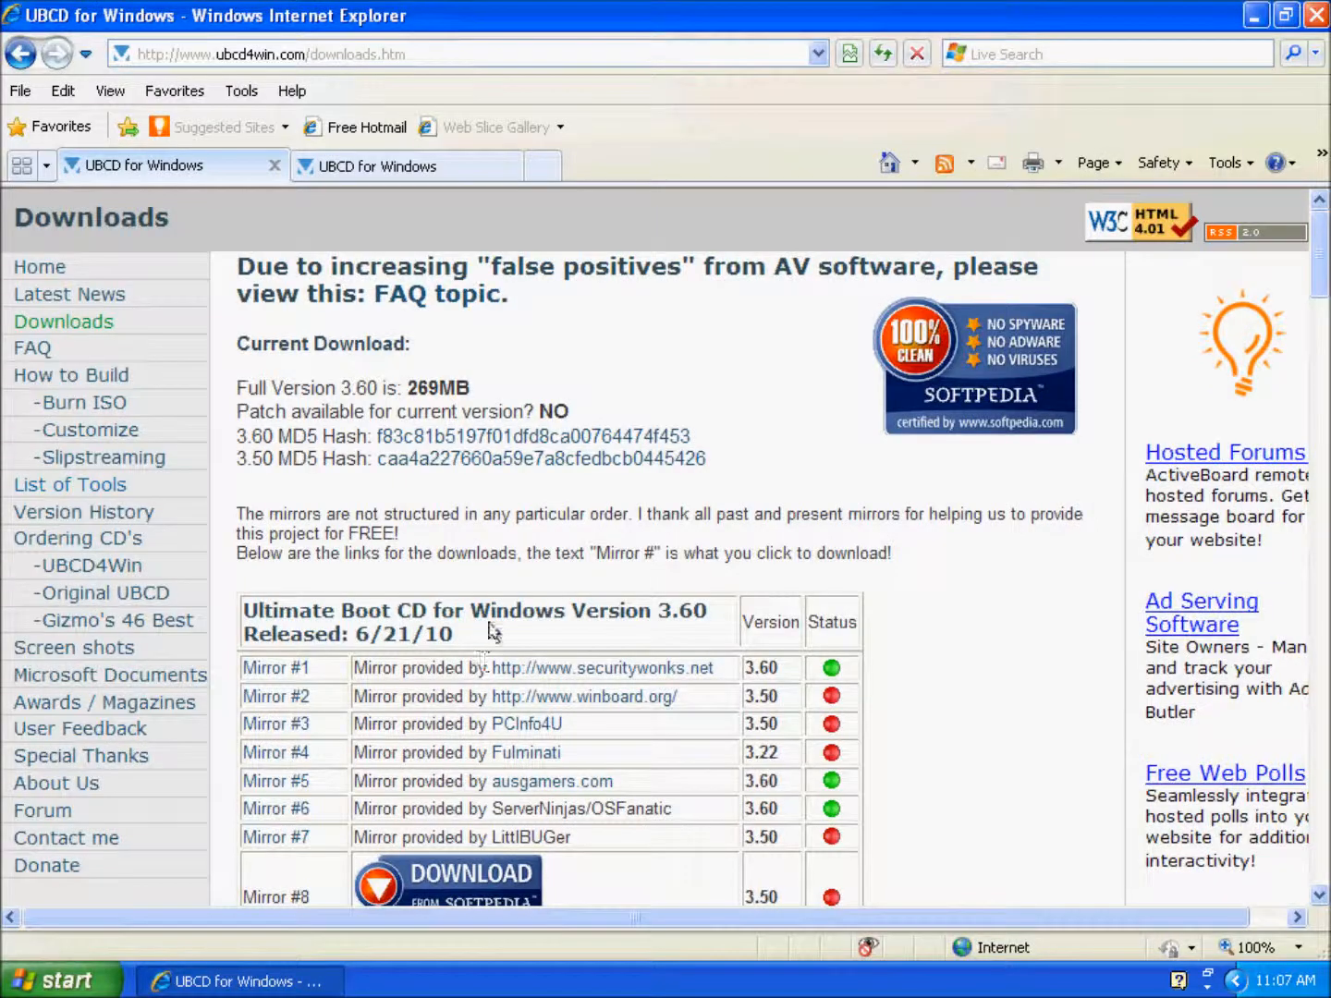
# Step: Follow Mirror #1 to SecurityWonks, allow the blocked UBCD4WinV360.exe download, then cancel the file prompt
pyautogui.click(300, 668)
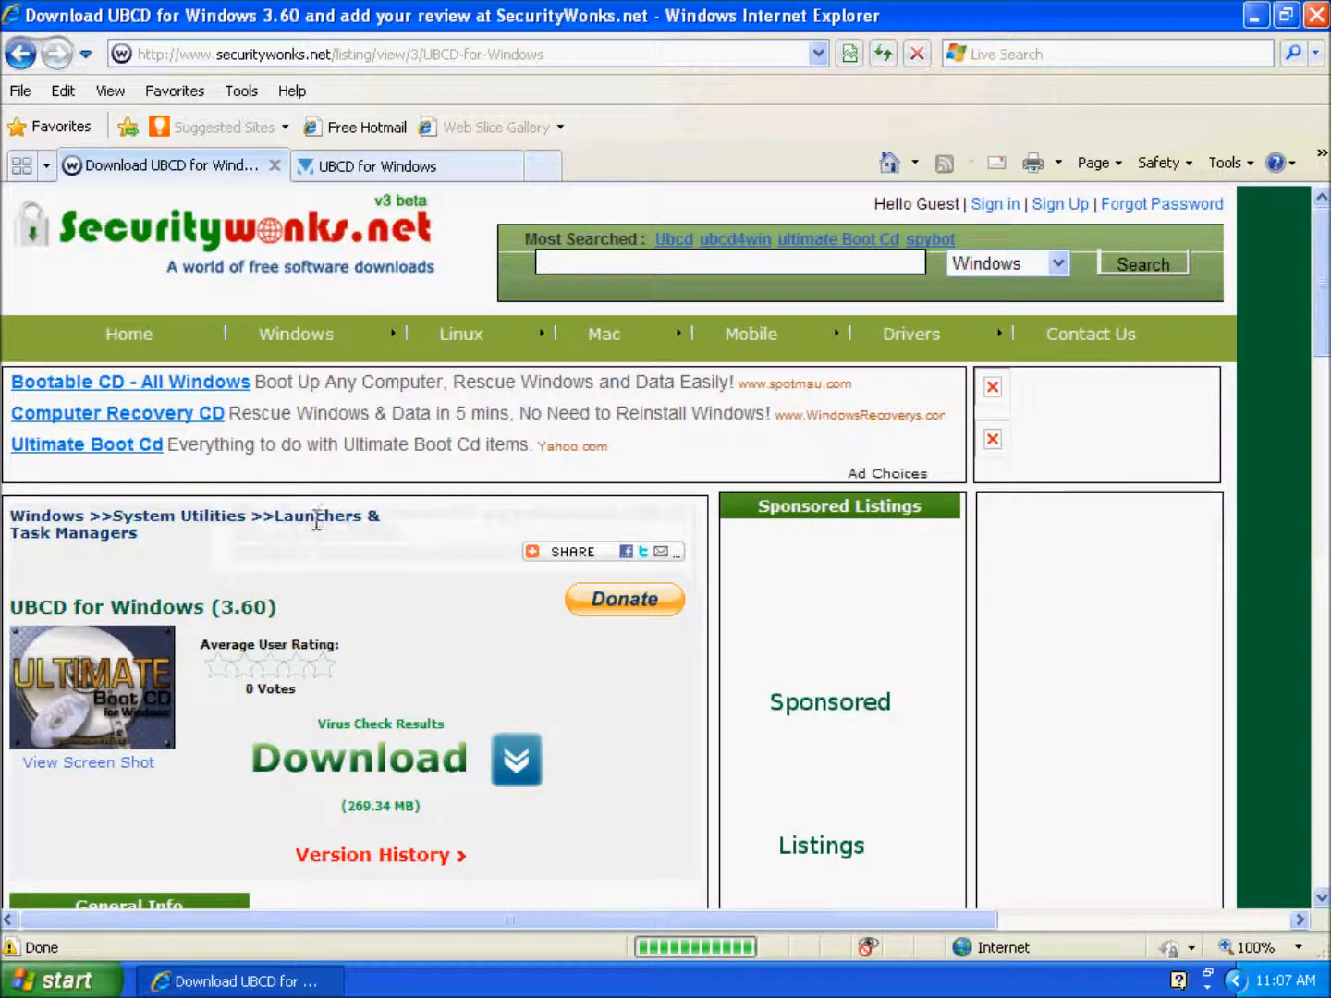
pyautogui.scroll(-2, 352, 536)
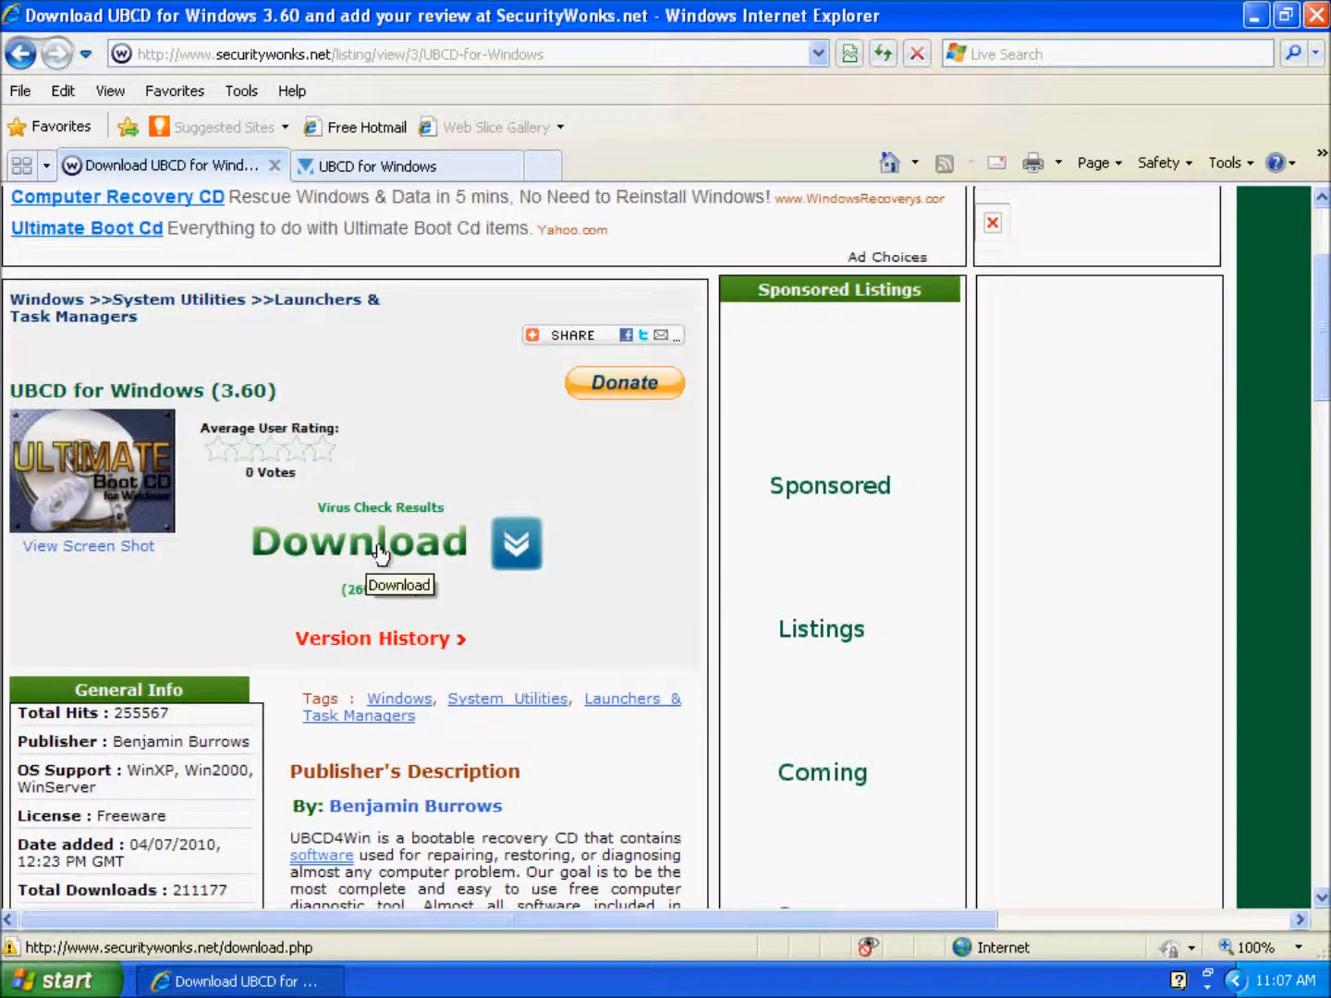
pyautogui.click(425, 549)
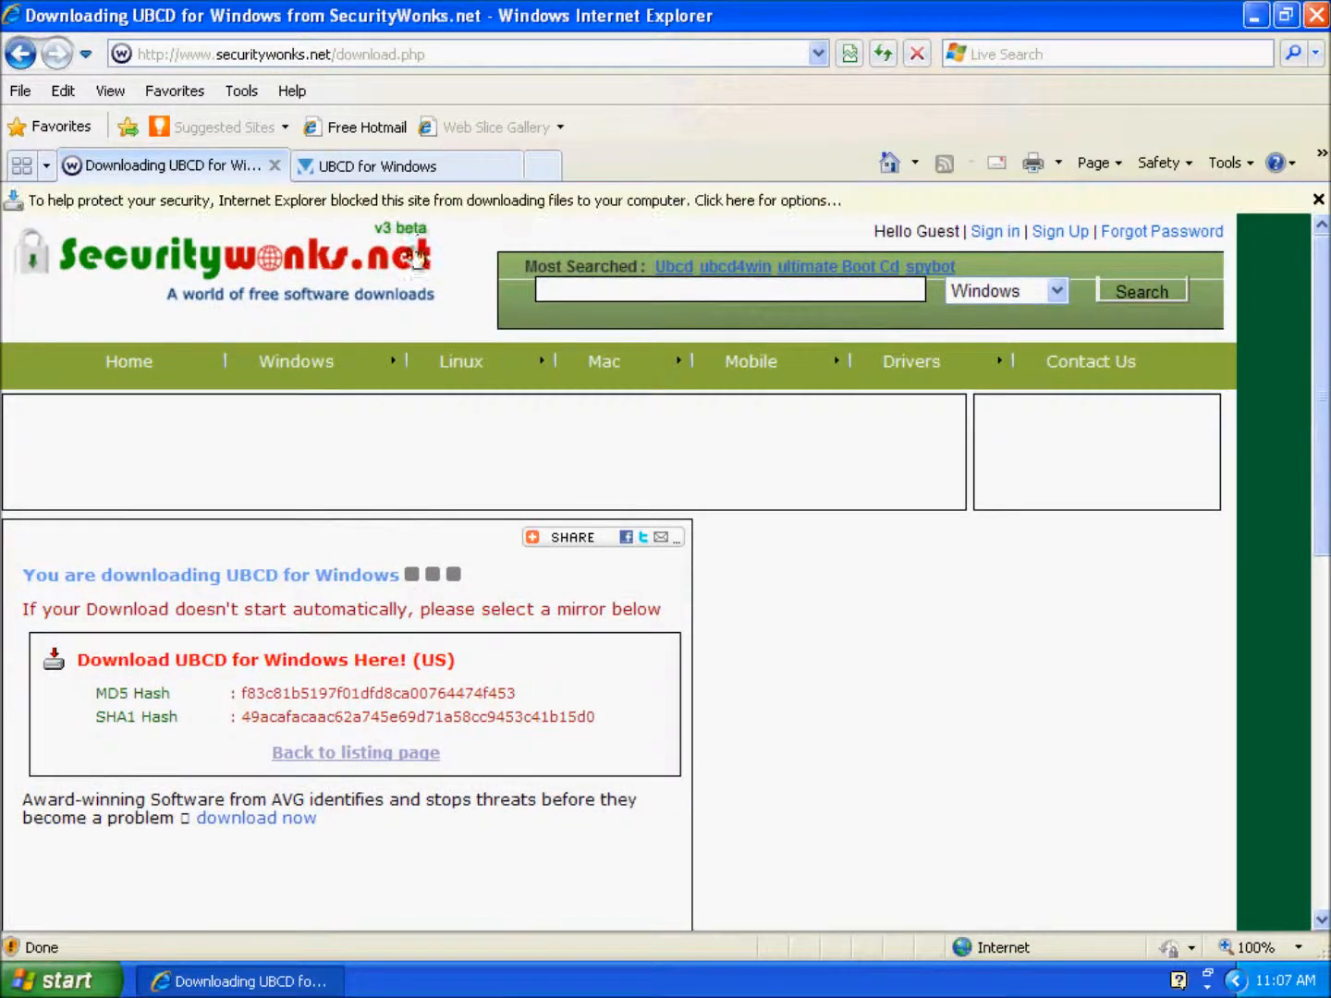
pyautogui.click(442, 204)
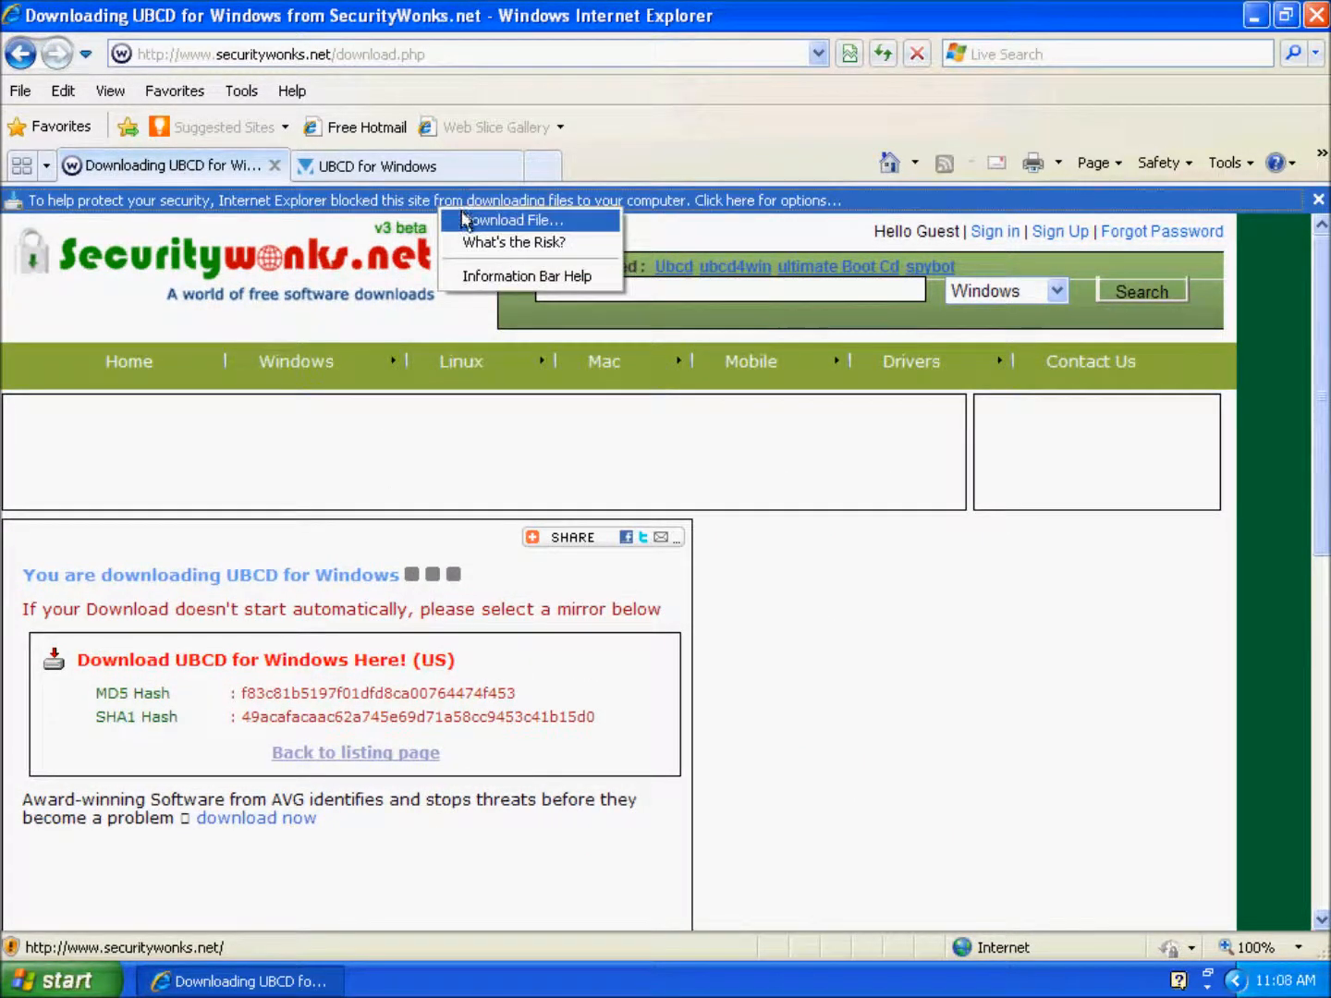
pyautogui.click(468, 221)
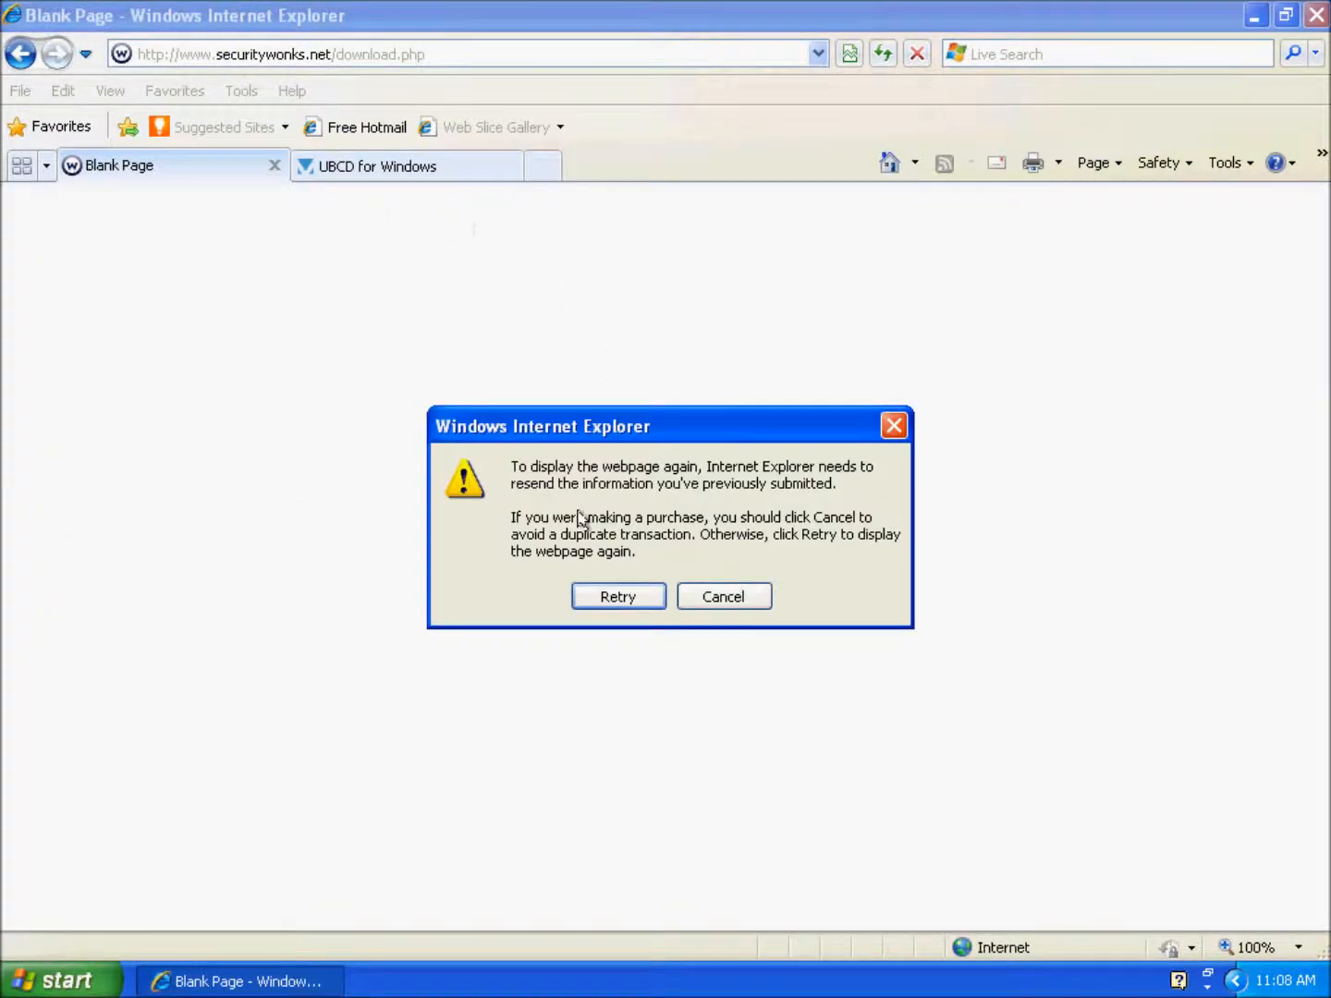
pyautogui.click(584, 601)
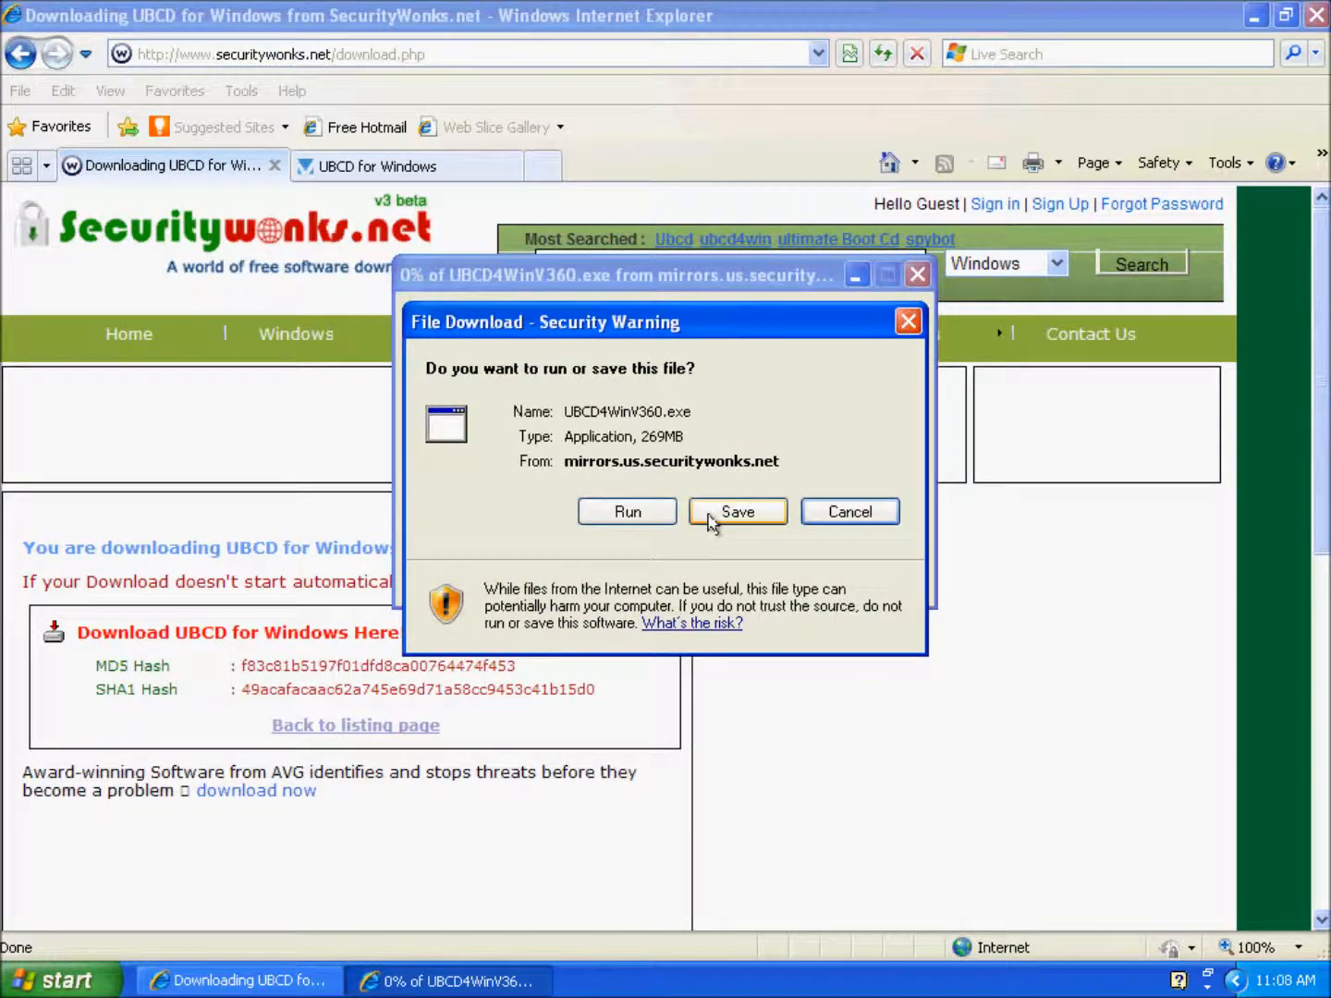
pyautogui.click(817, 511)
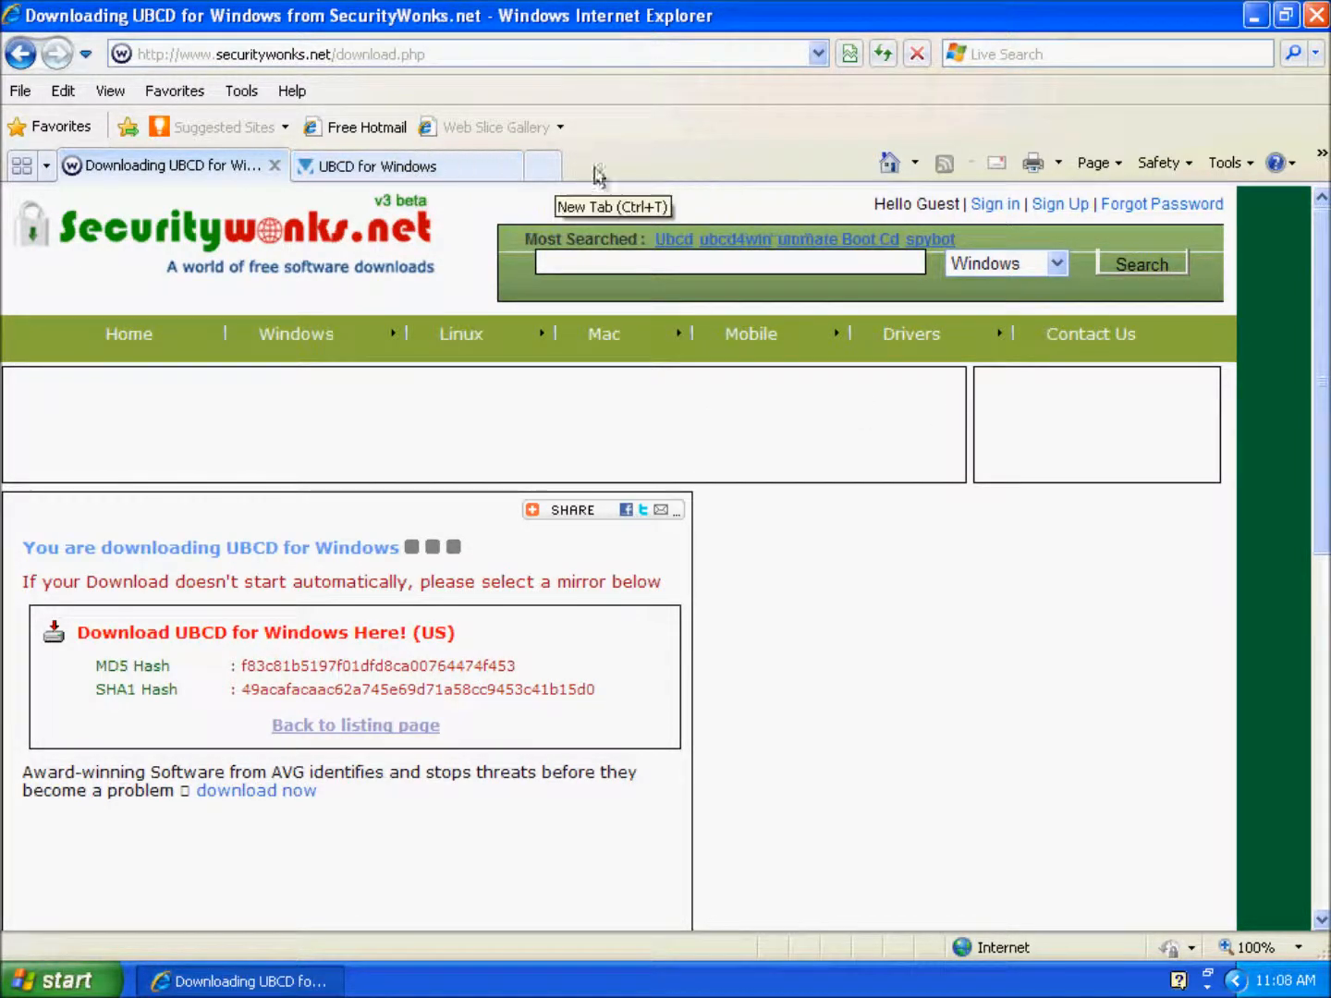
# Step: Run the downloaded UBCD4WinV360 installer from the desktop with English as the setup language
pyautogui.click(1252, 24)
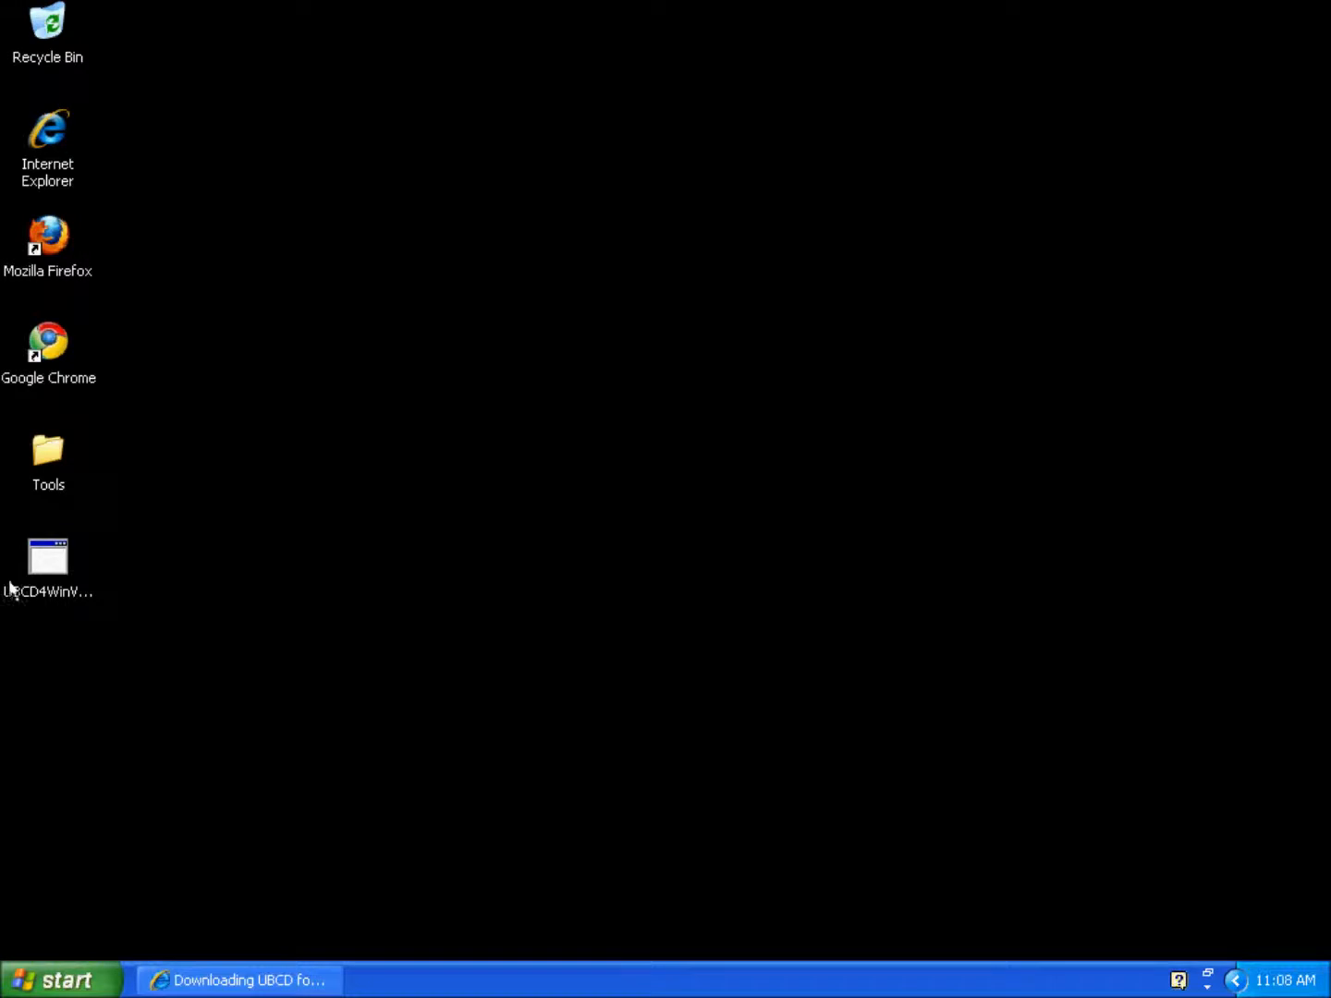
pyautogui.doubleClick(53, 553)
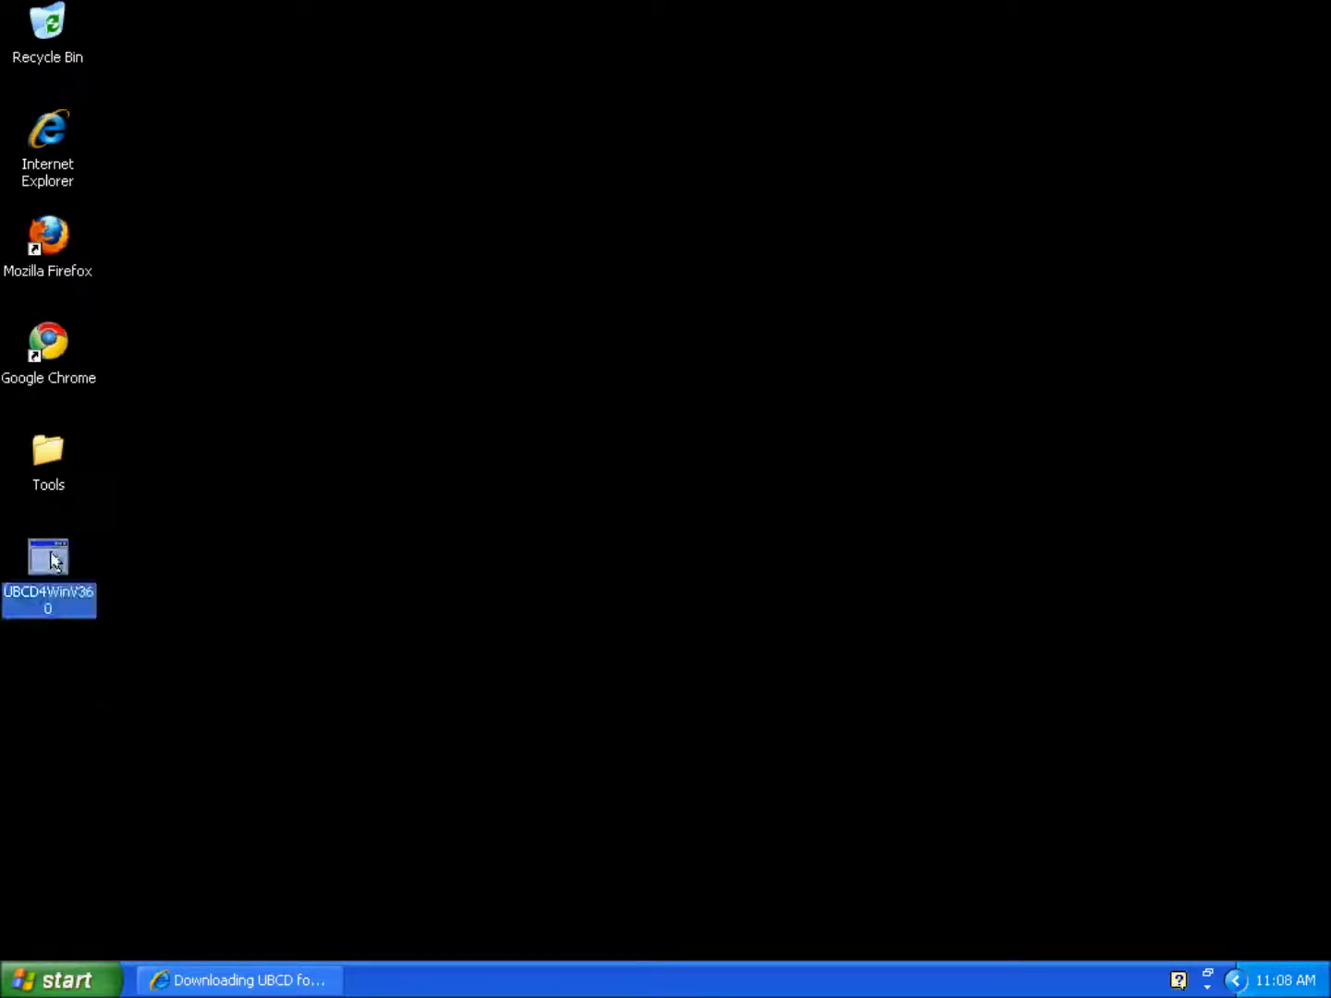
pyautogui.click(740, 514)
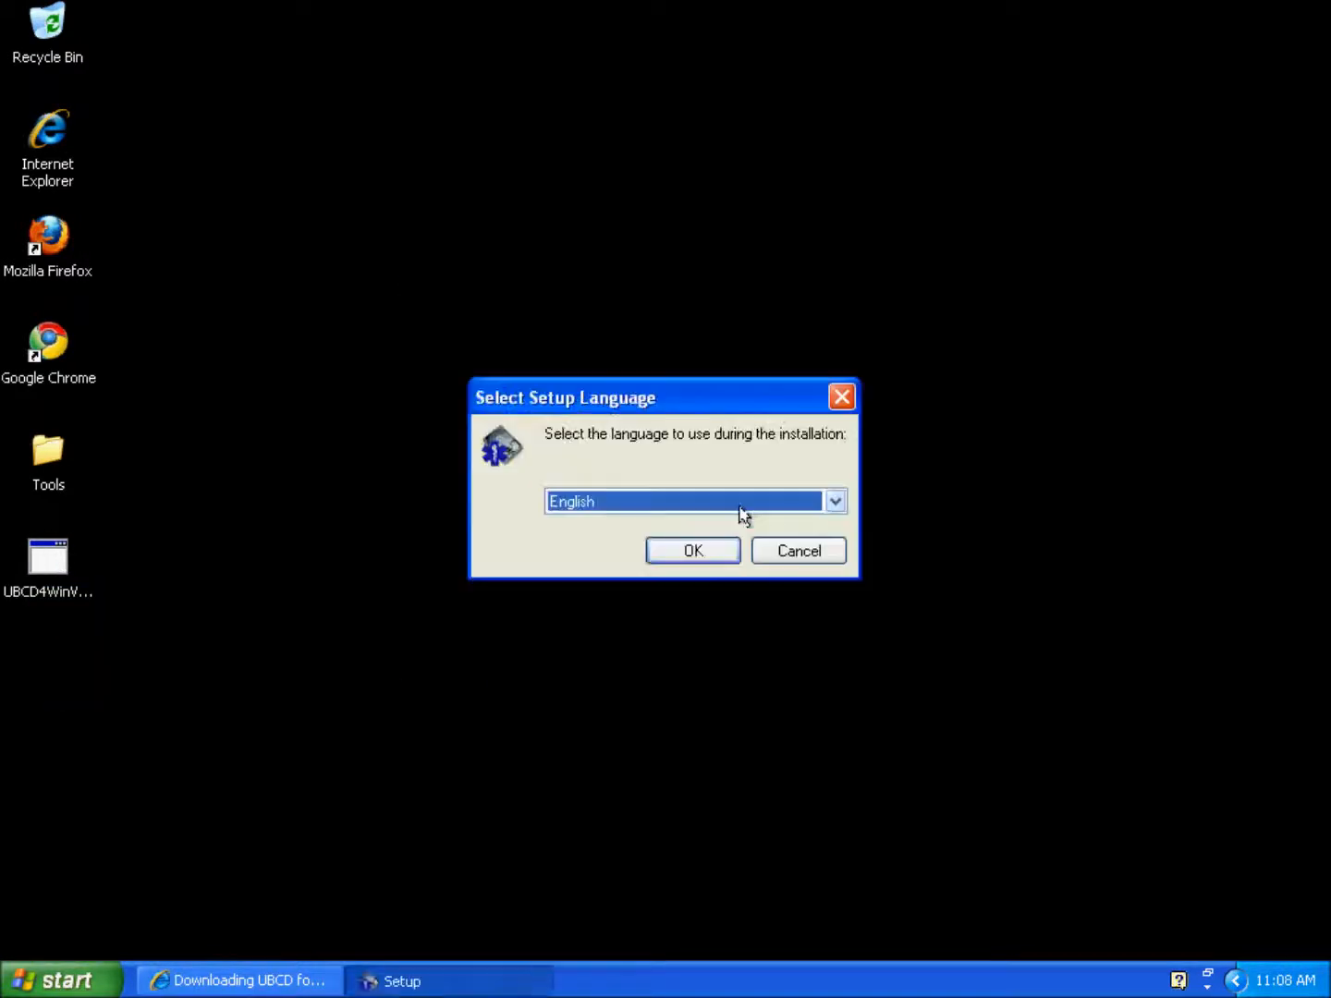
pyautogui.click(693, 553)
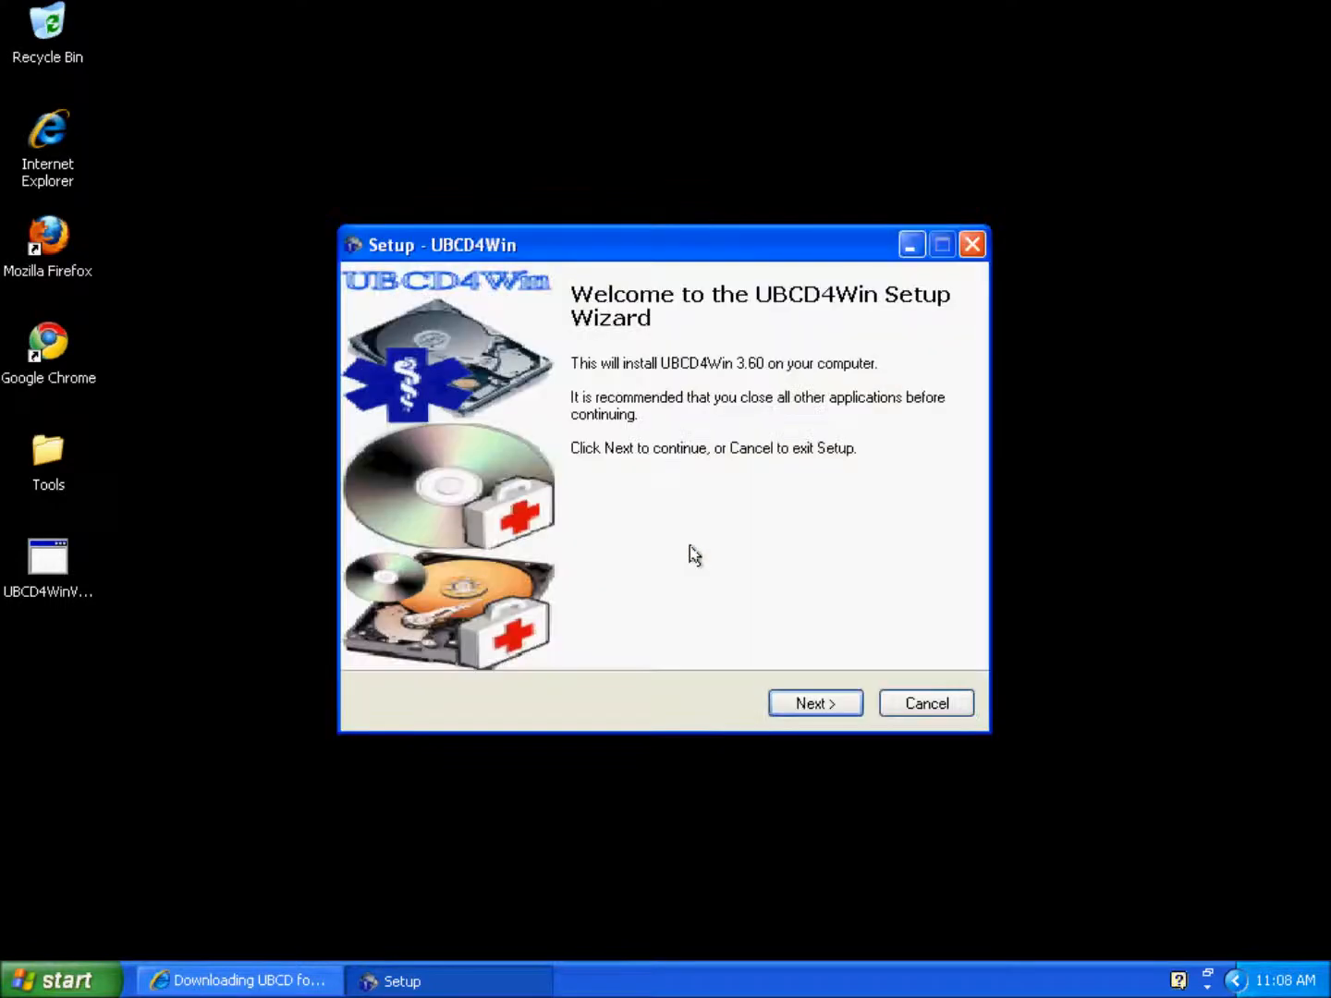
# Step: Accept the license and install into C:\UBCD4Win with the default Start Menu folder
pyautogui.click(817, 705)
pyautogui.click(489, 624)
pyautogui.click(803, 703)
pyautogui.click(805, 705)
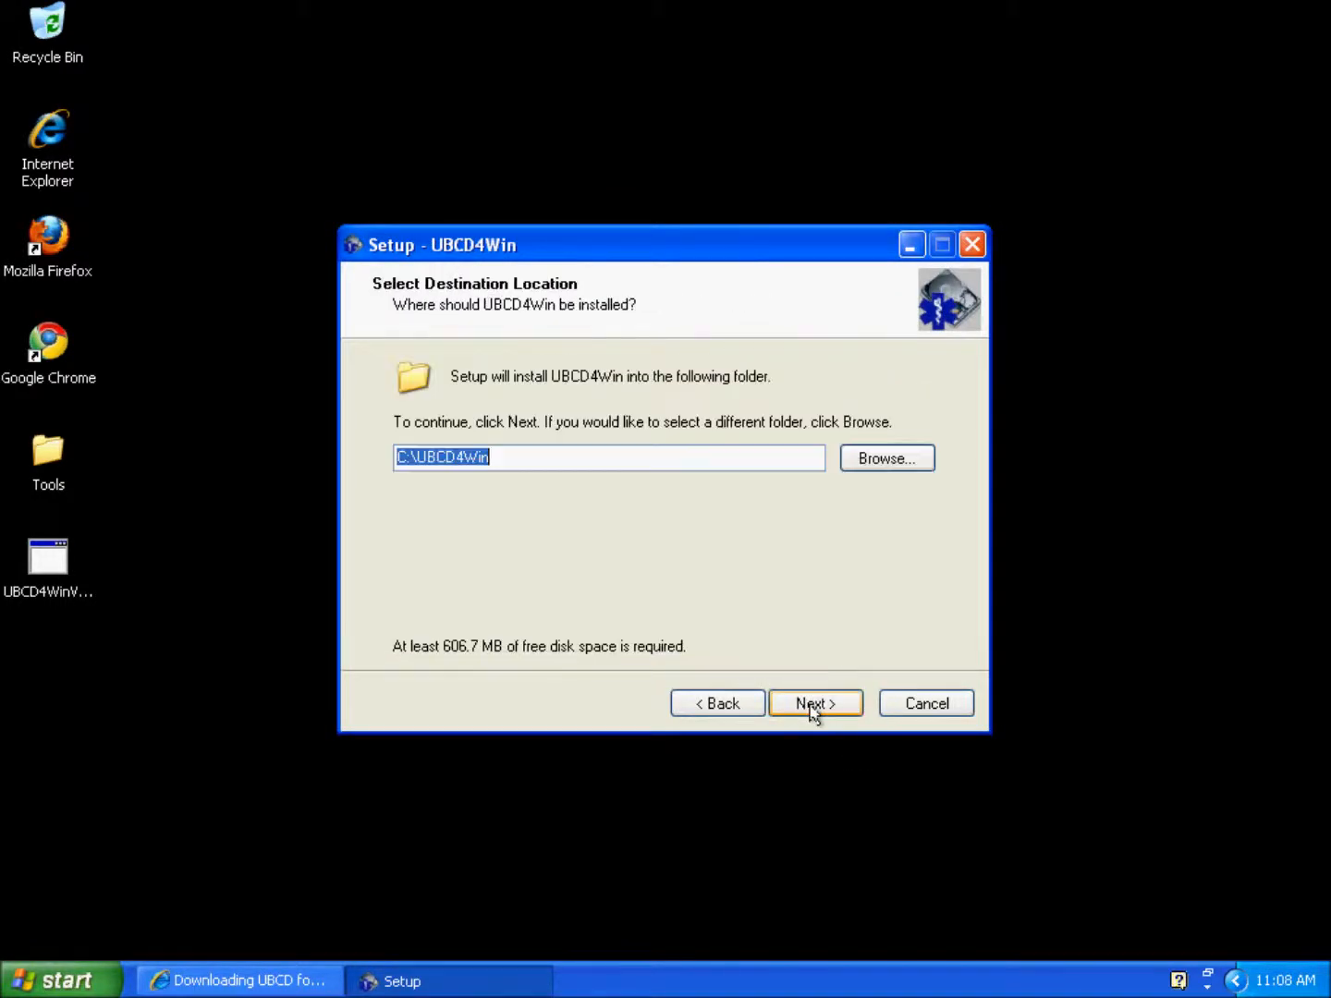
pyautogui.click(813, 705)
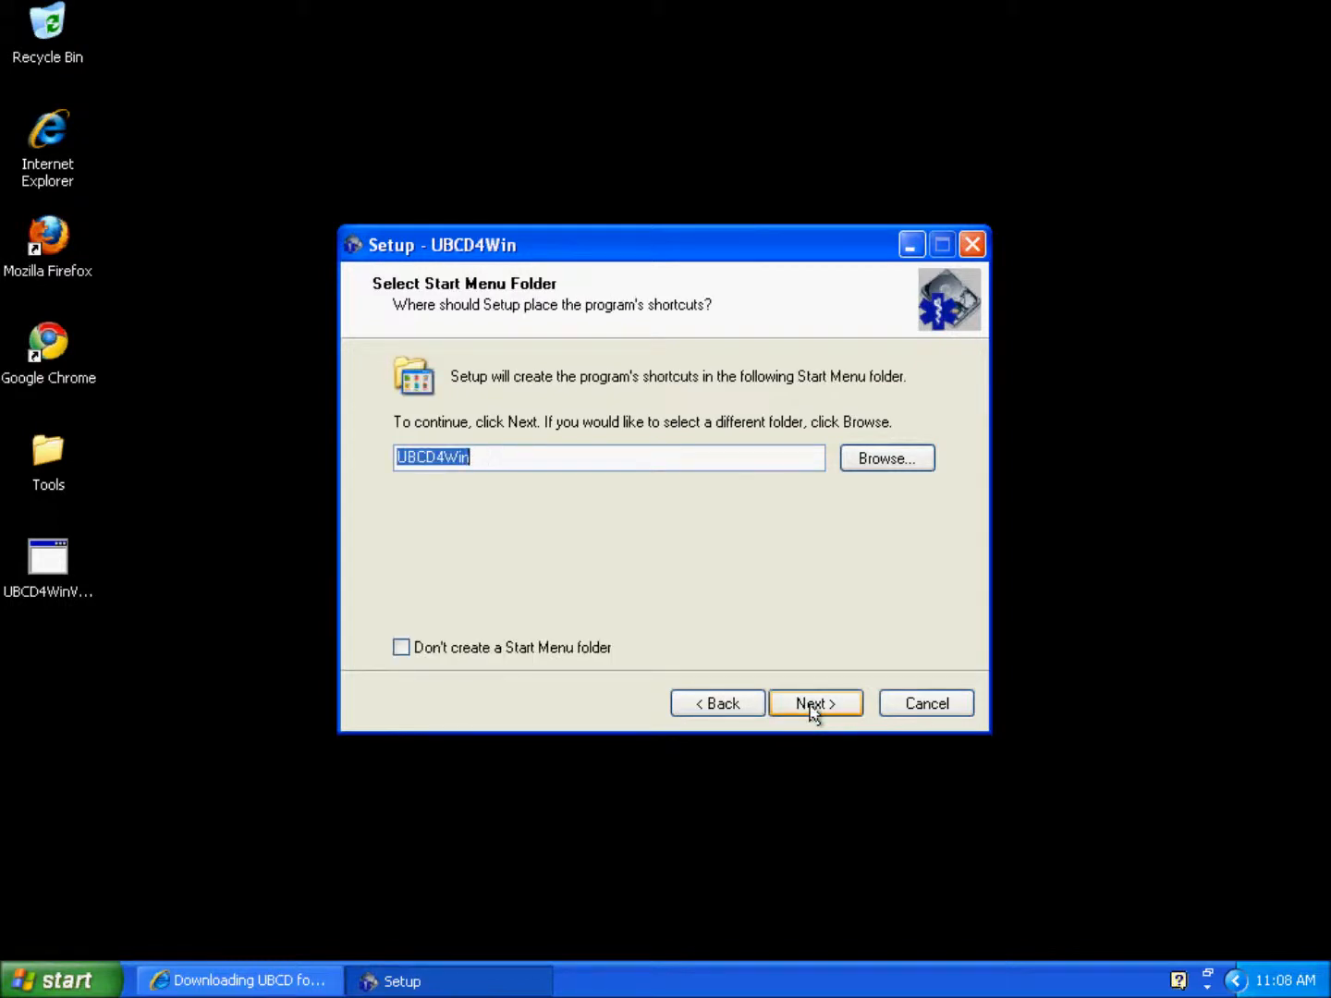
pyautogui.click(811, 705)
pyautogui.click(811, 705)
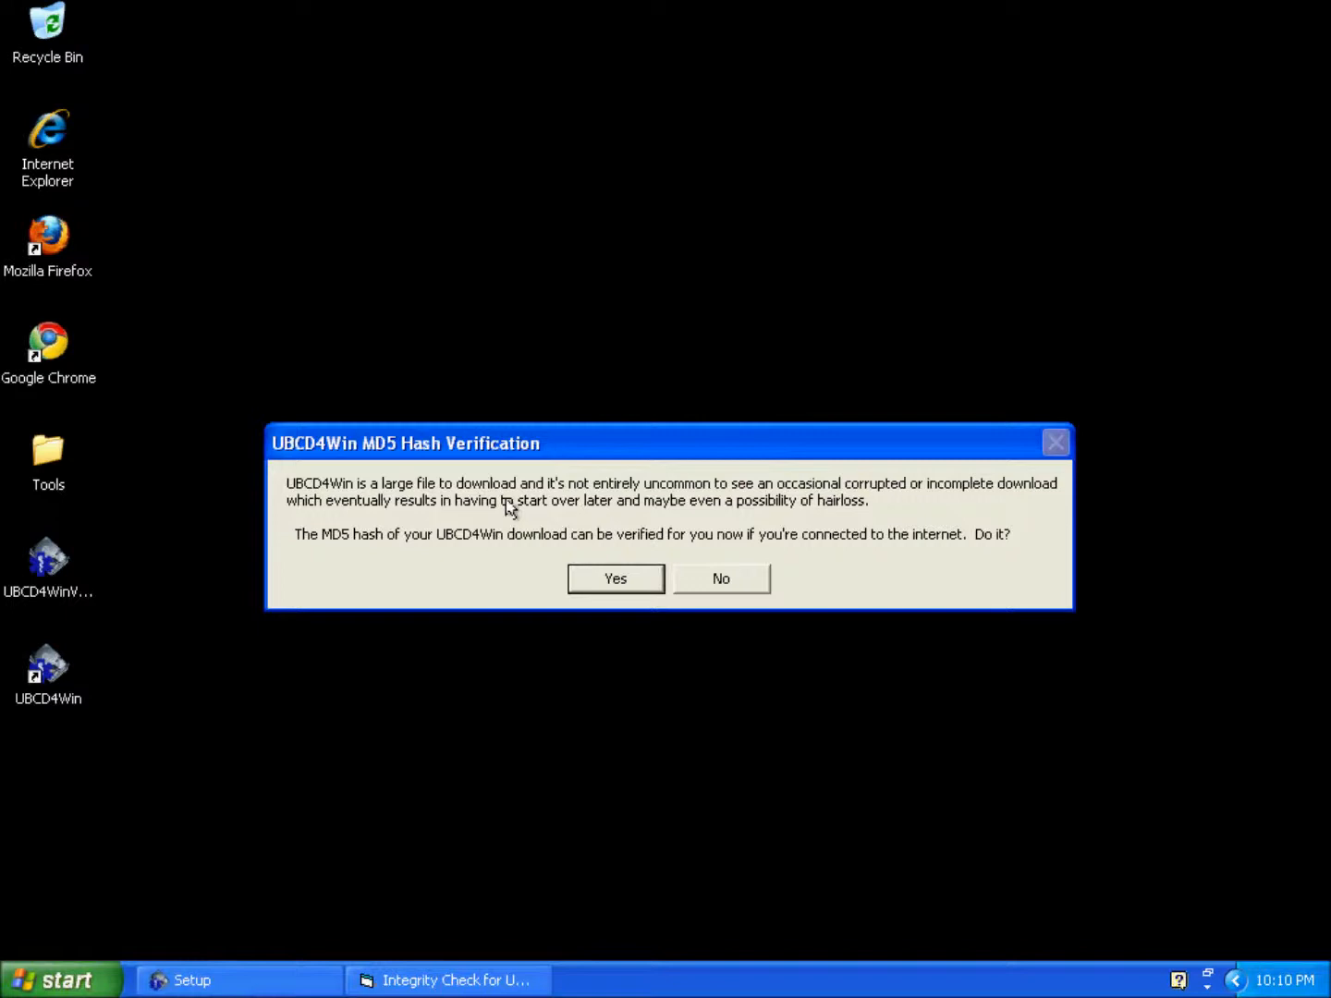
# Step: Answer No to MD5 Hash Verification and OK the passed Integrity Check dialog
pyautogui.click(754, 581)
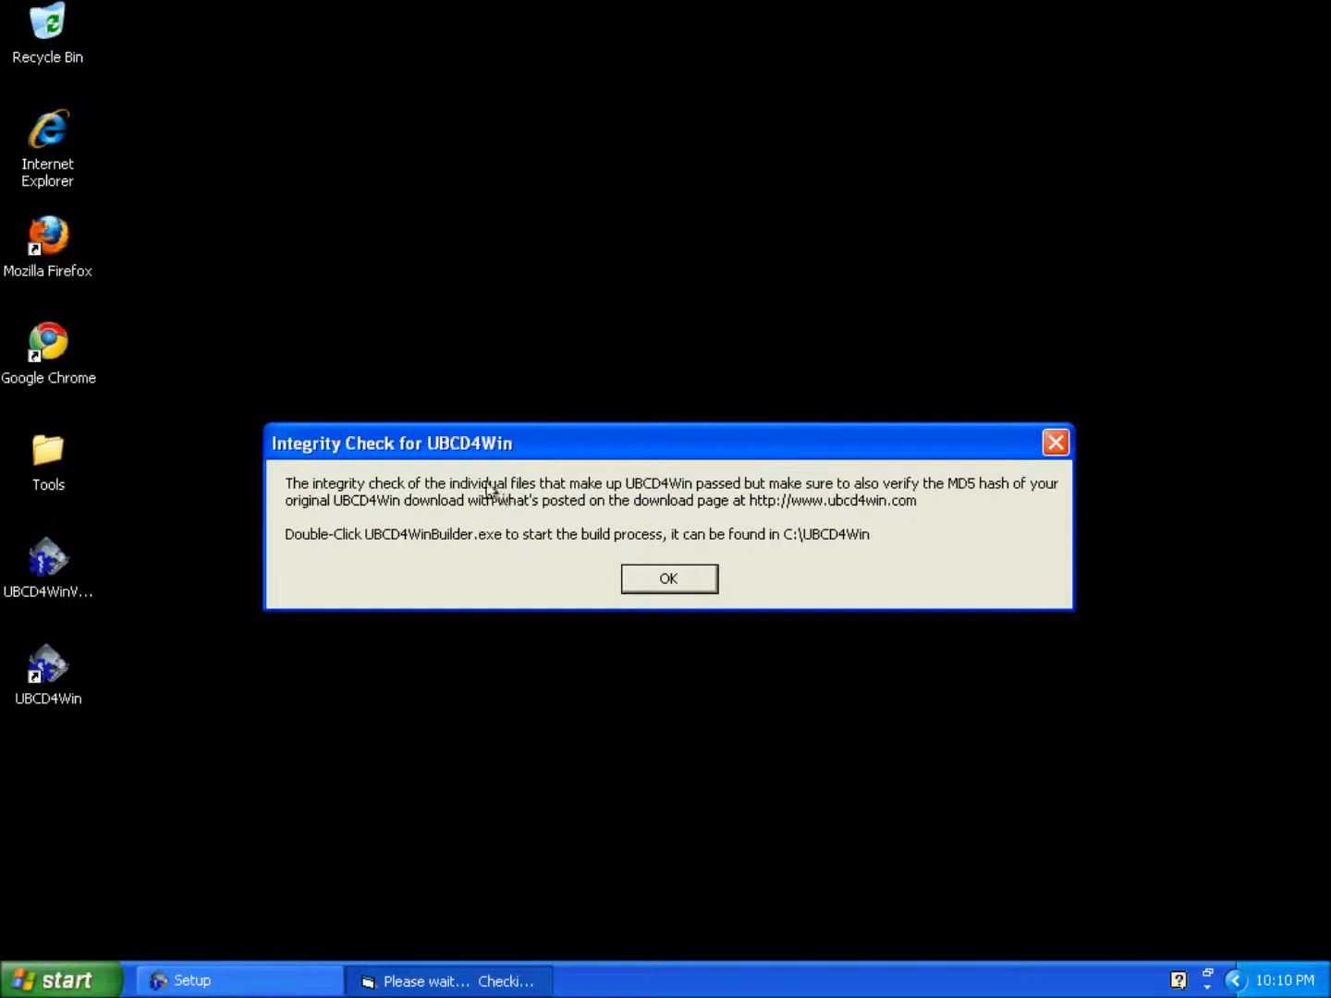
pyautogui.click(684, 579)
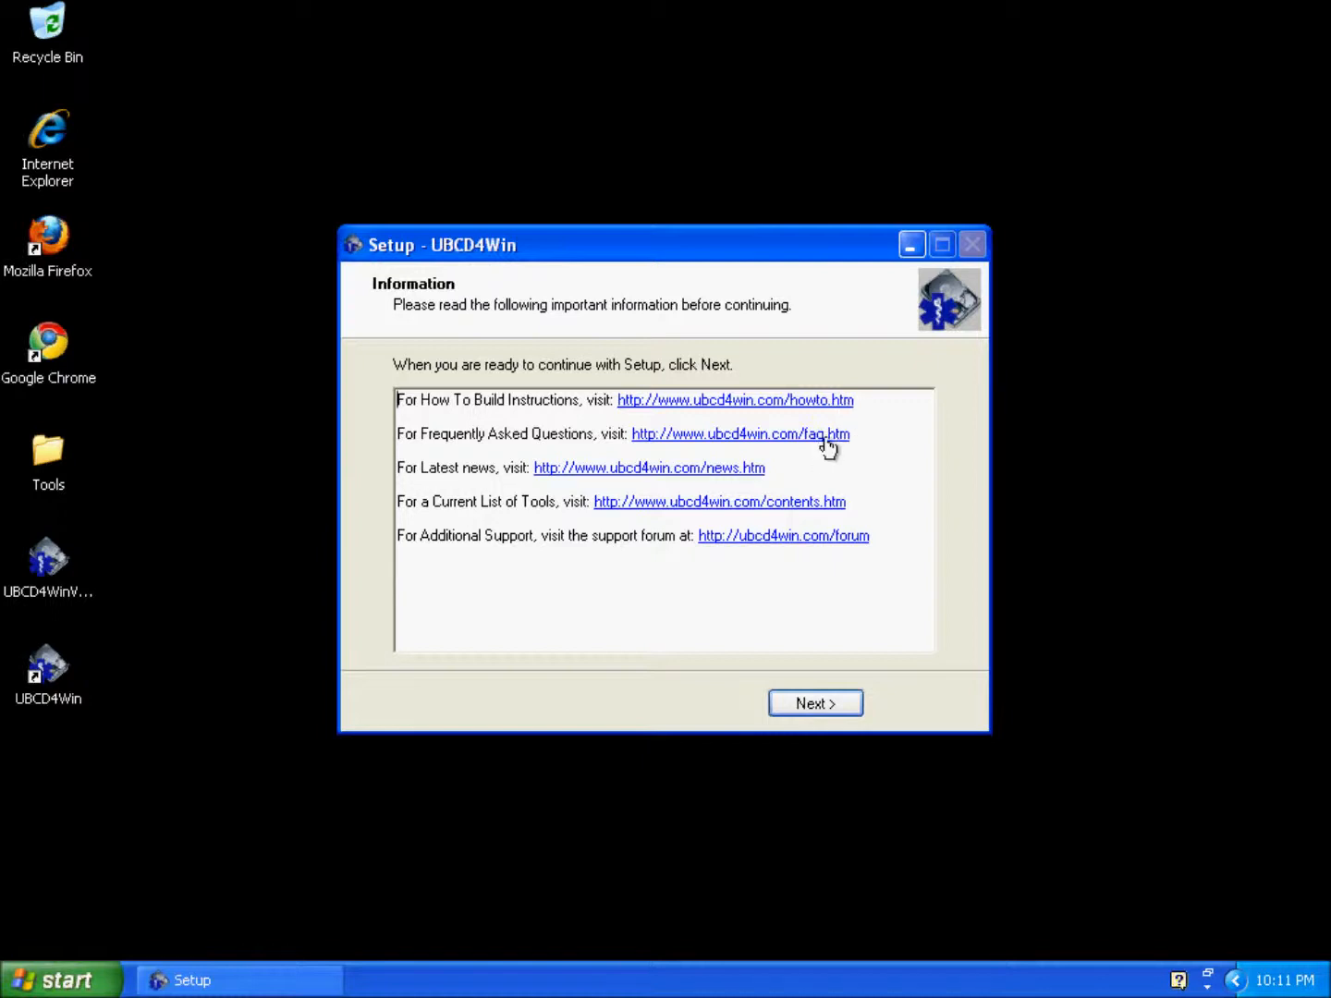
# Step: Finish setup with No to the patch check and Launch UBCD4WinBuilder.exe ticked
pyautogui.click(824, 706)
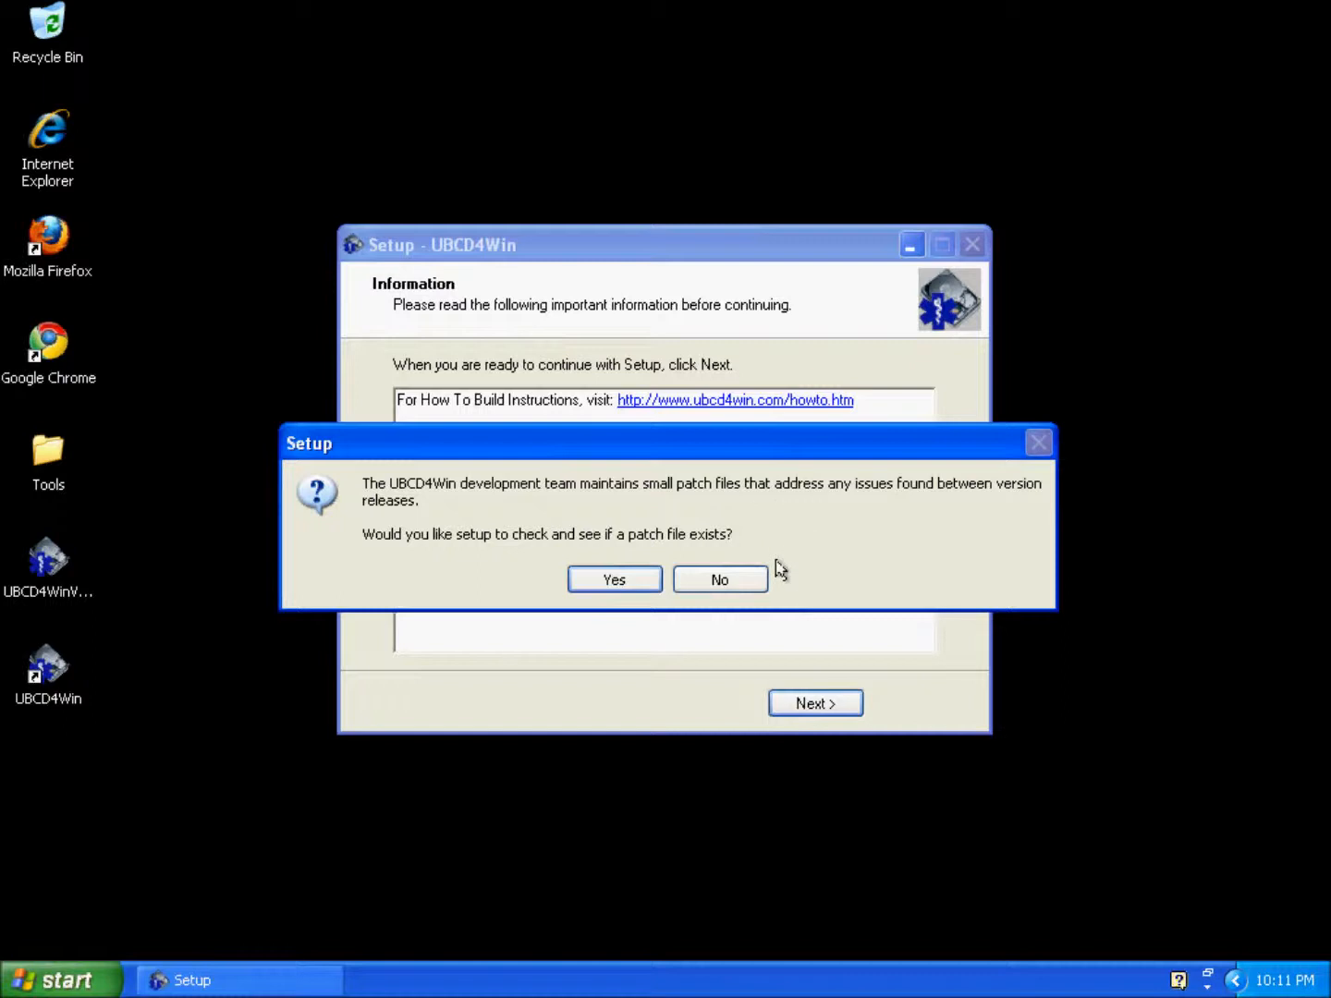
pyautogui.click(721, 581)
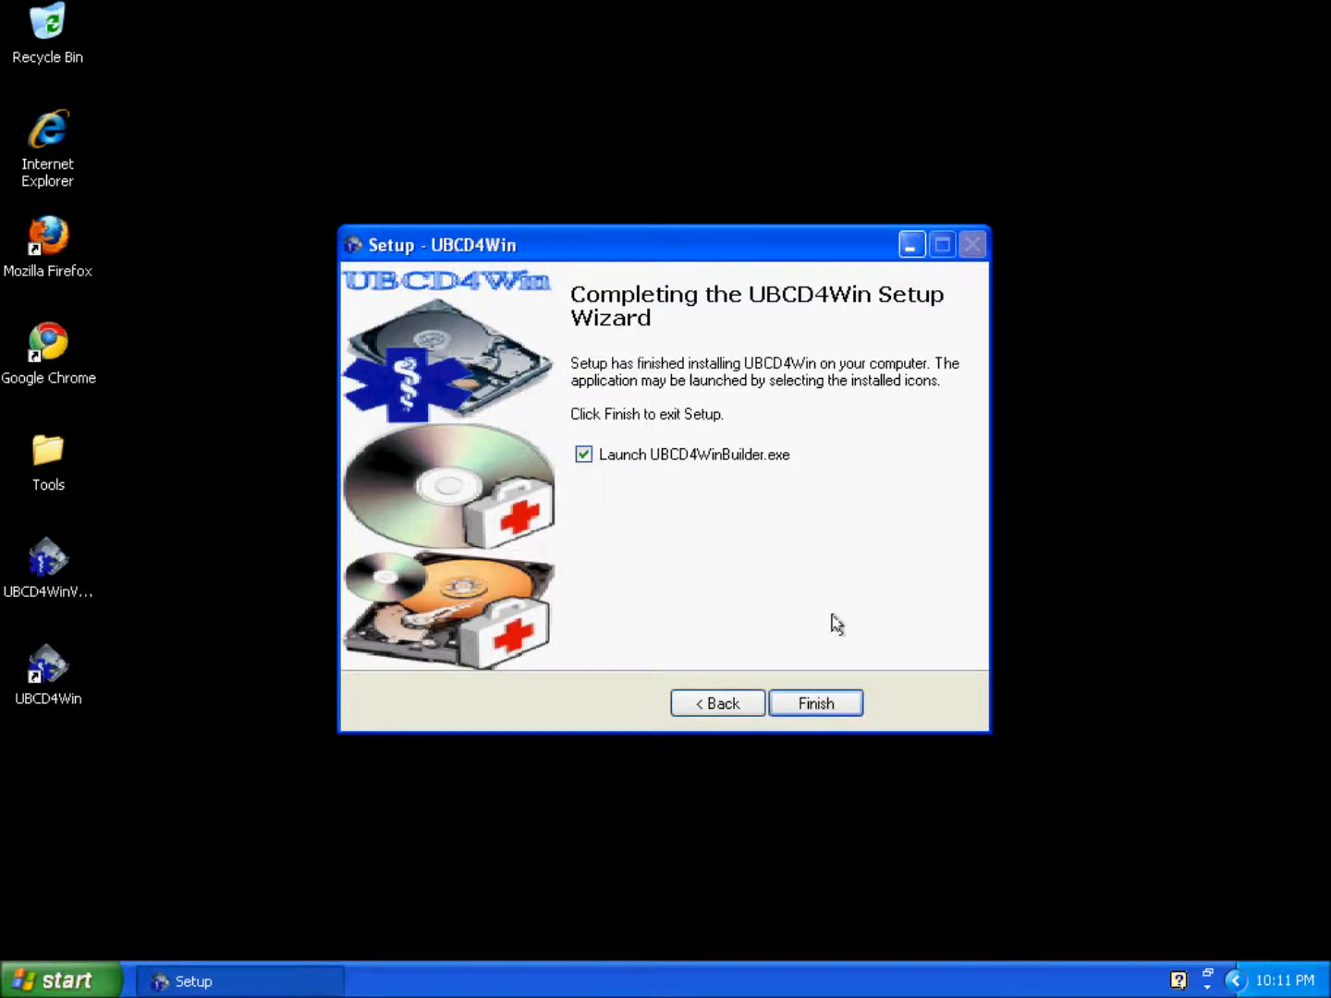
pyautogui.click(827, 704)
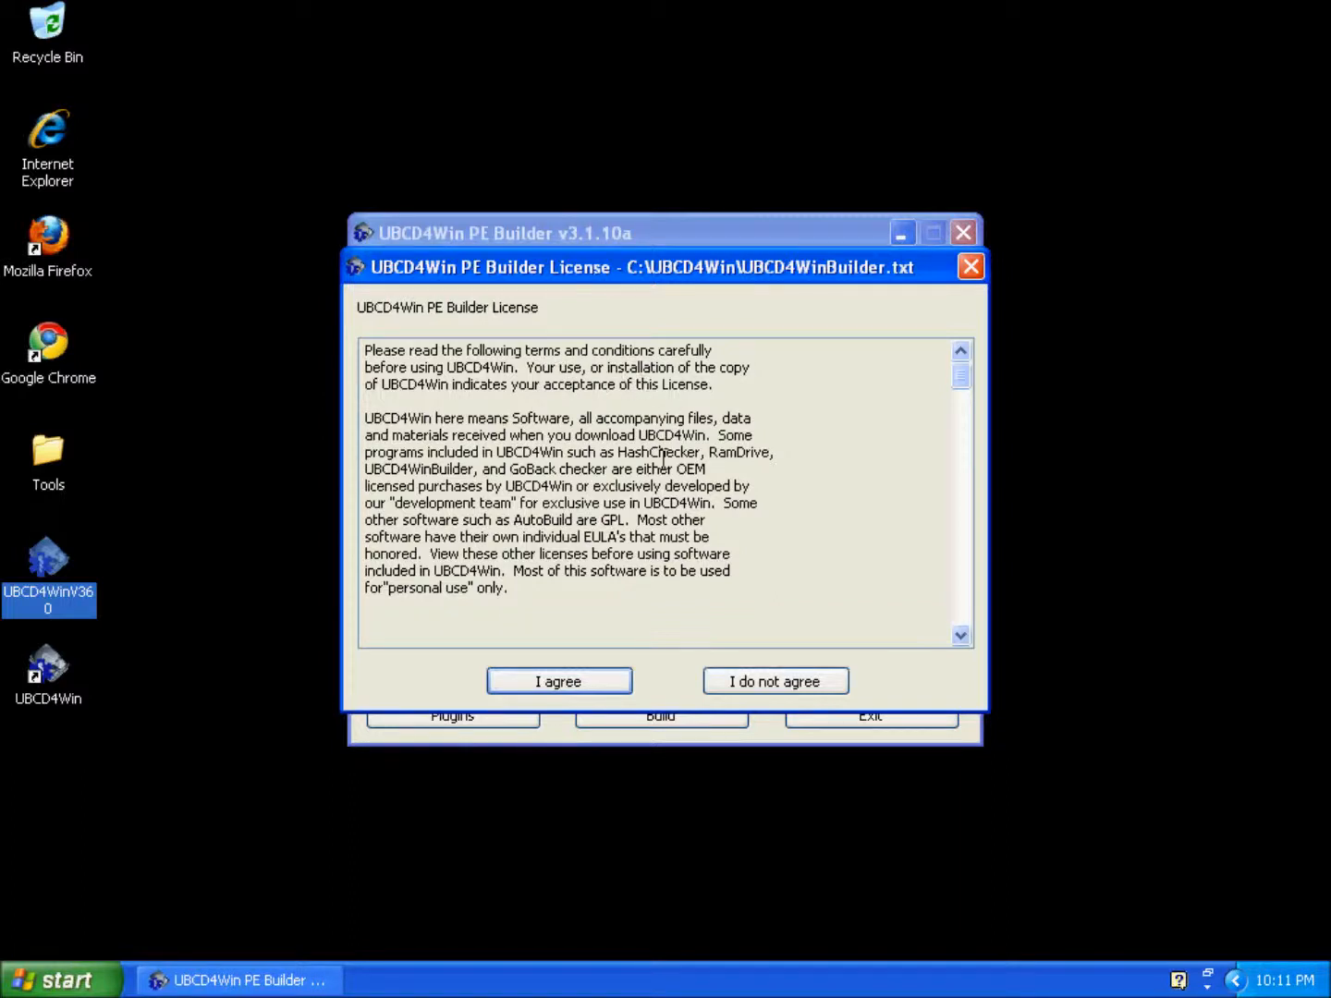
# Step: Agree to the PE Builder license and answer No to the Search files? prompt
pyautogui.click(573, 692)
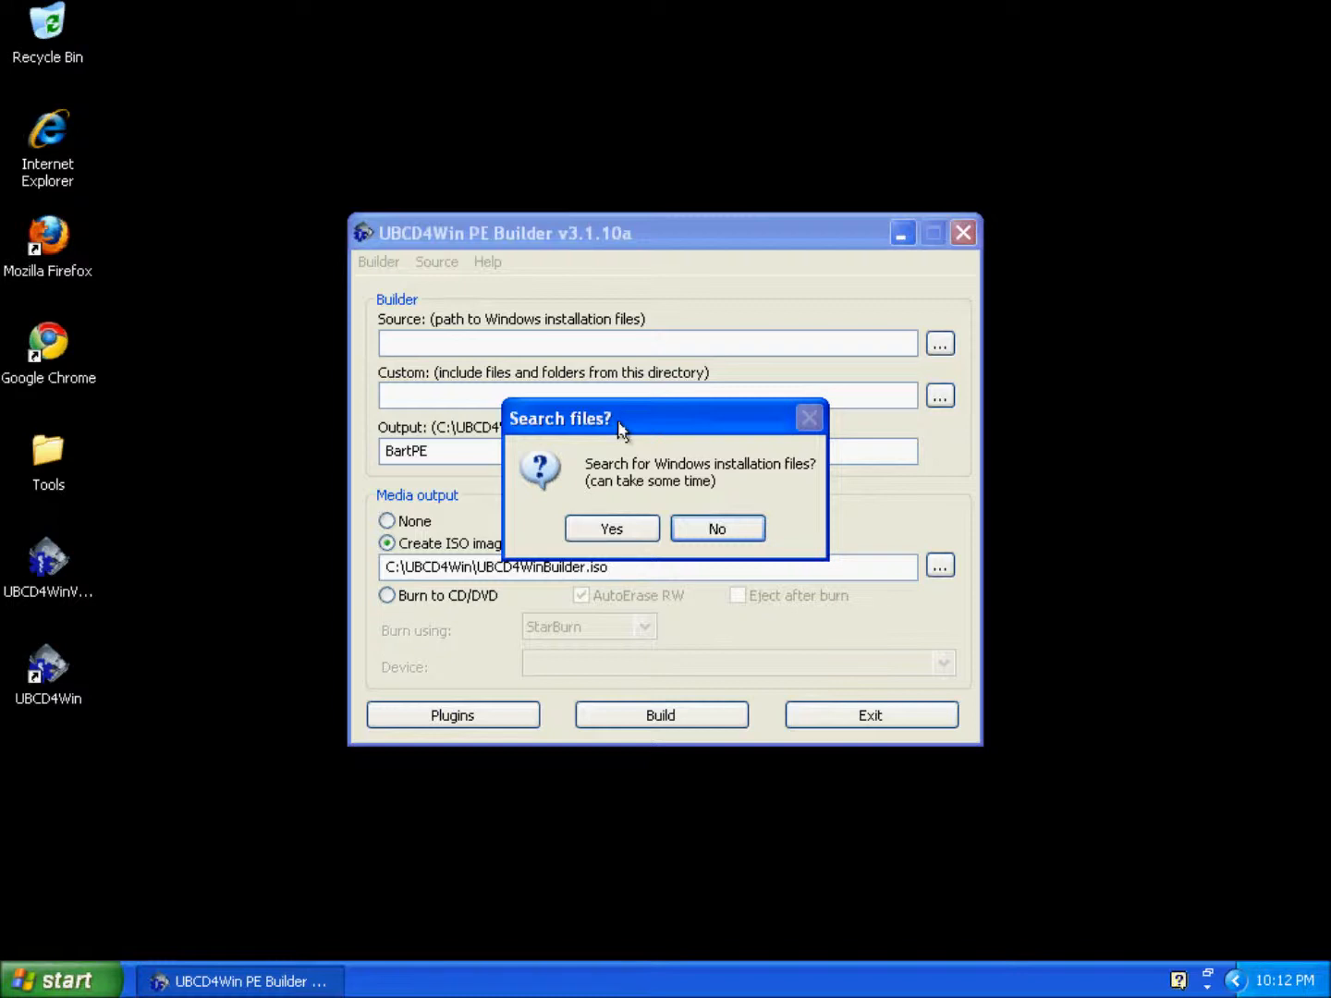
pyautogui.click(717, 531)
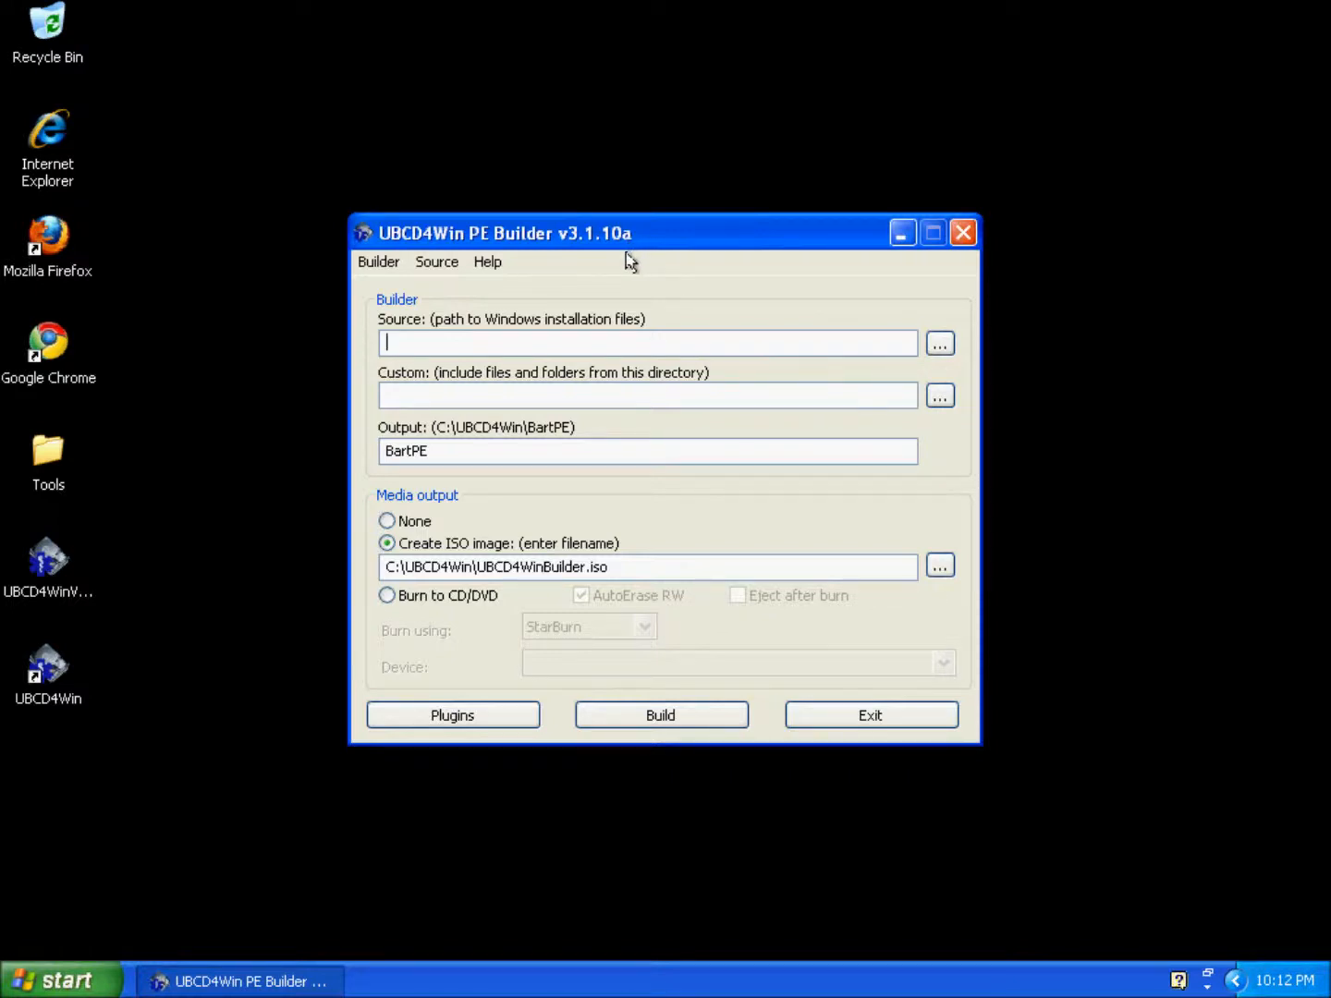
# Step: Browse to the XRMPVOL_EN (D:) drive and set it as the Source path D:\
pyautogui.click(940, 345)
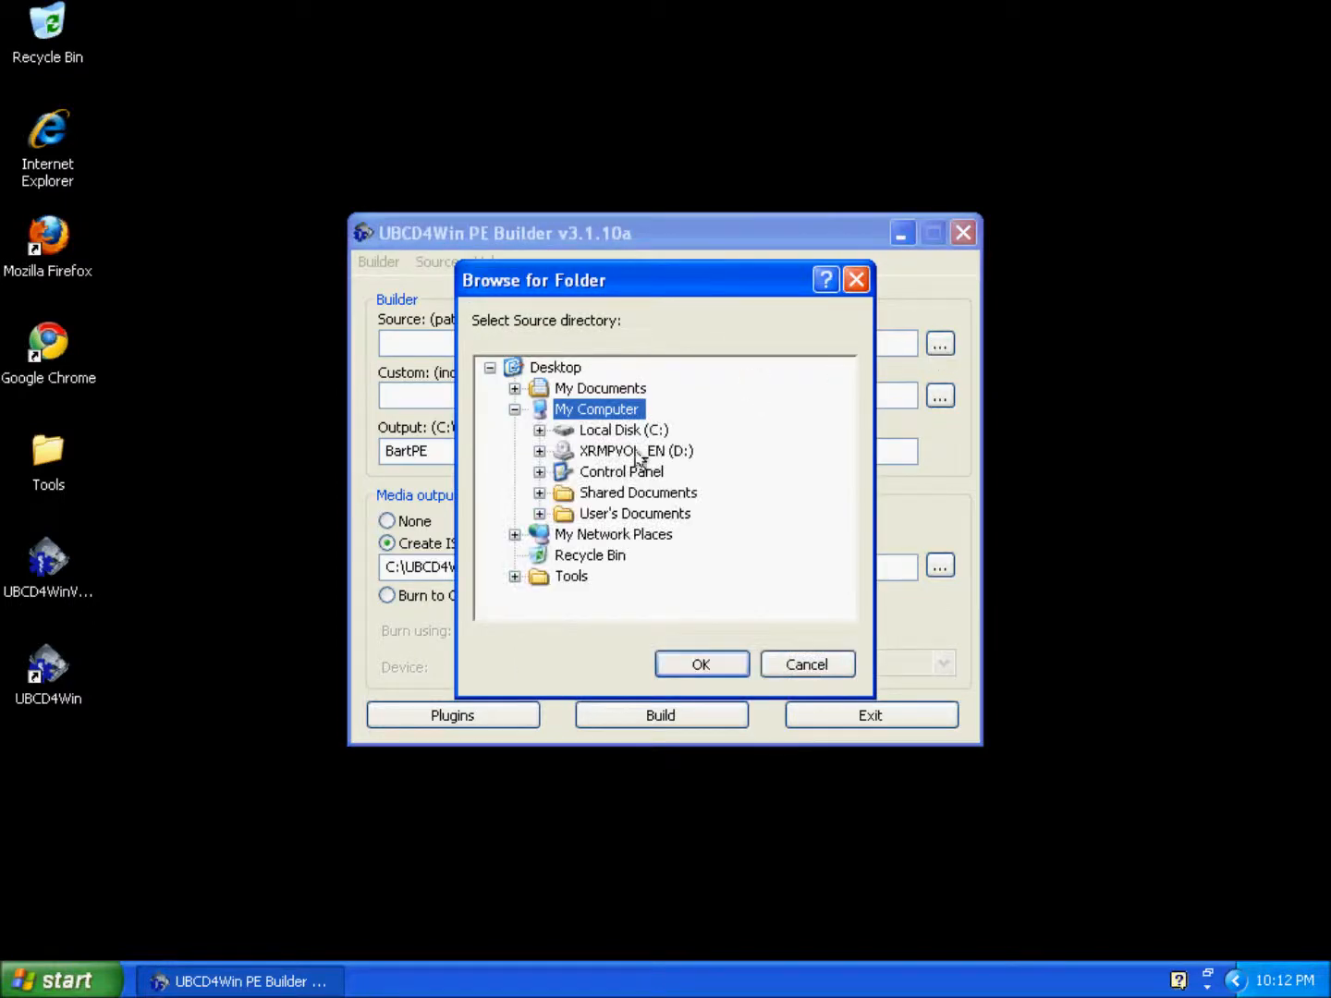
pyautogui.click(636, 453)
pyautogui.click(701, 670)
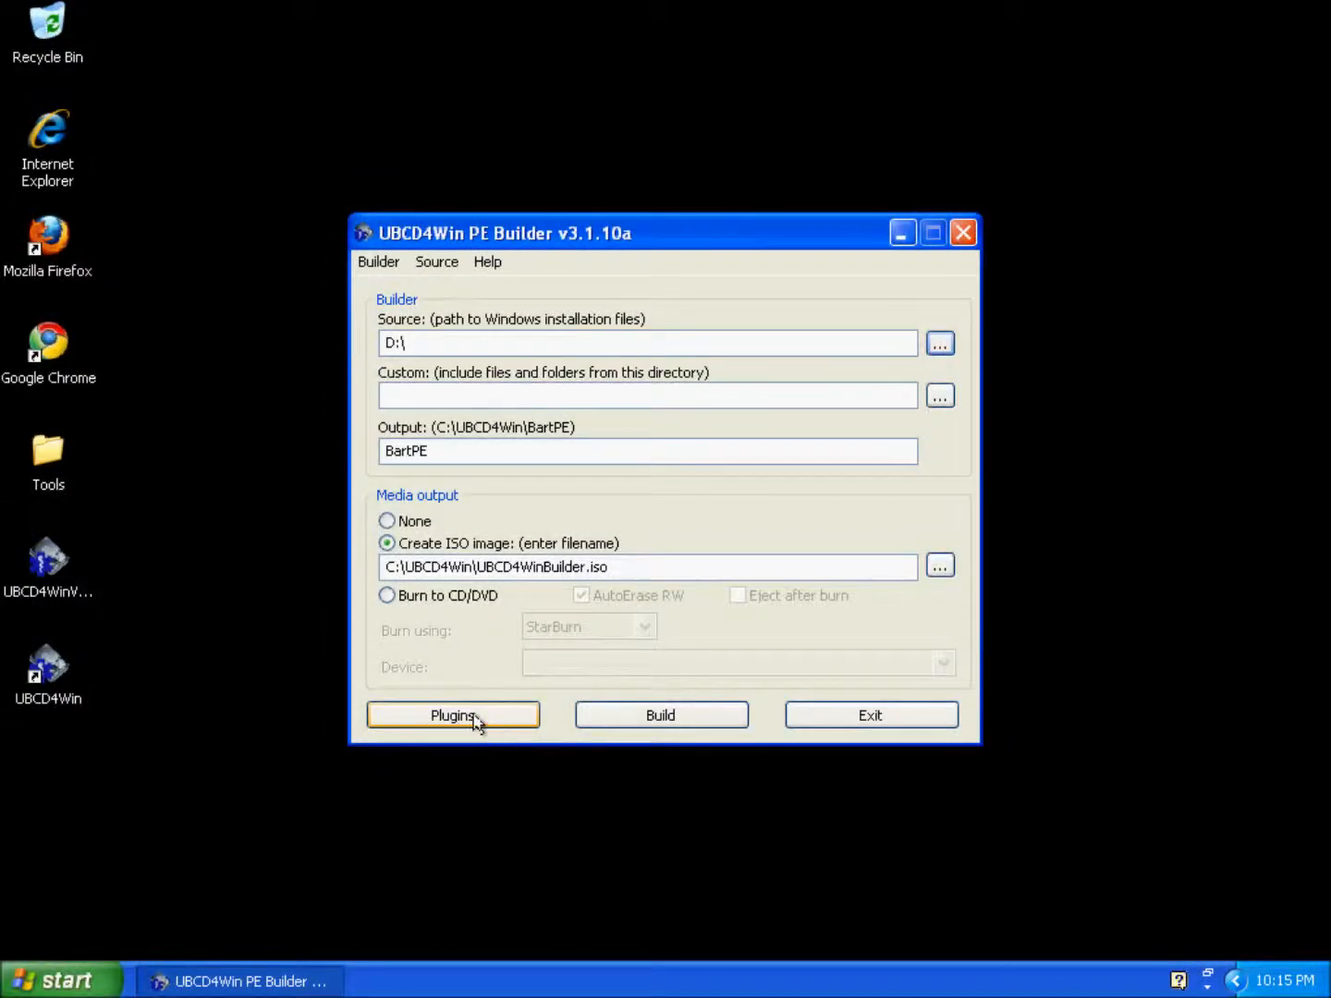
# Step: Open the Plugins list and select the HijackThis, Spybot and SUPERAntiSpyware Anti-Spyware entries
pyautogui.click(474, 721)
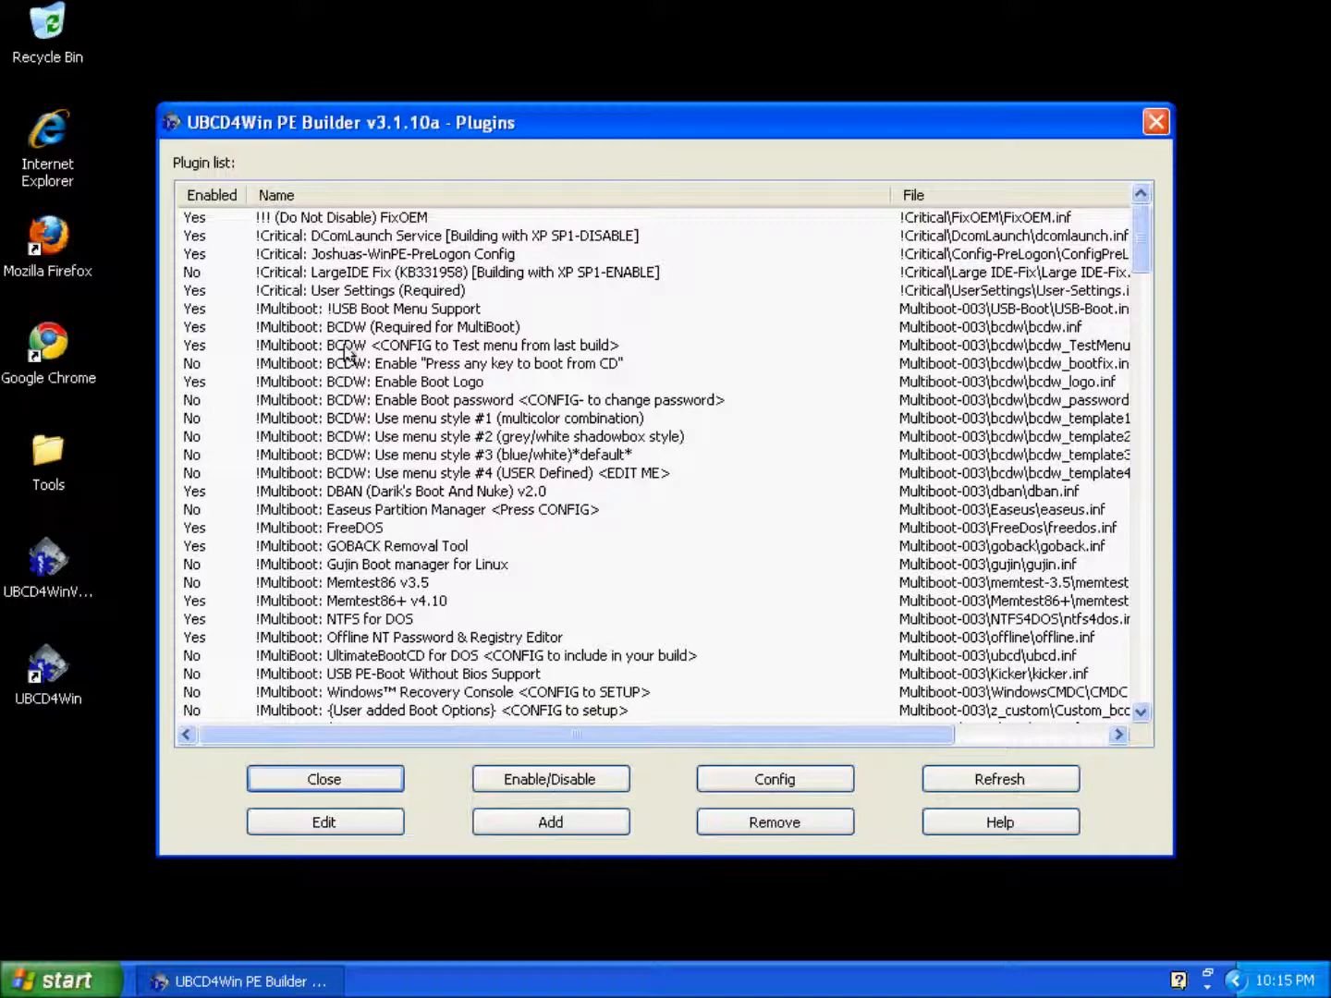
pyautogui.click(399, 401)
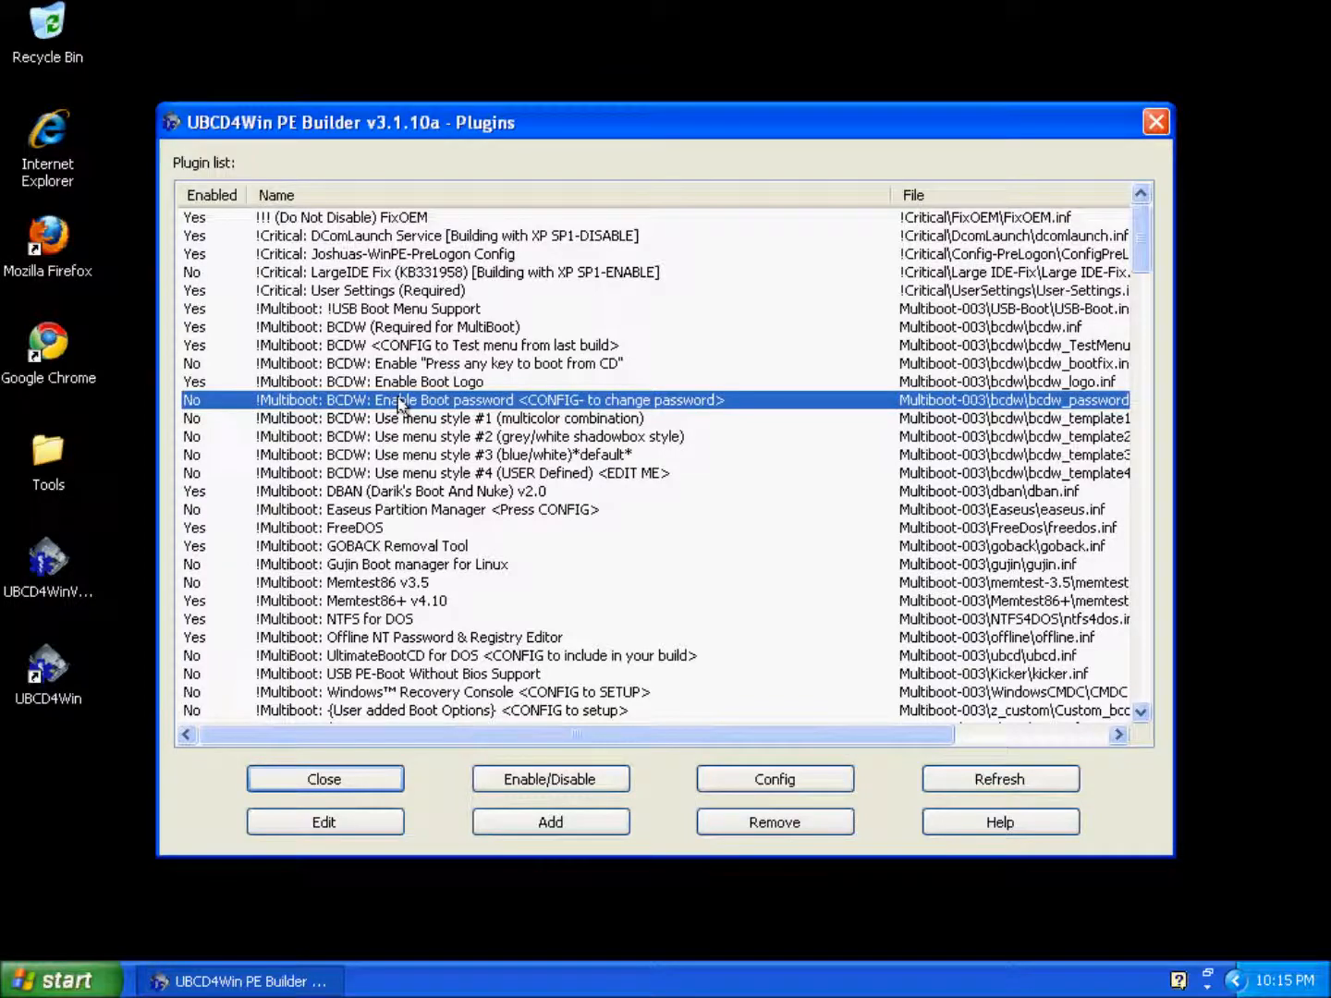
pyautogui.scroll(-12, 445, 438)
pyautogui.scroll(-9, 445, 437)
pyautogui.scroll(2, 444, 438)
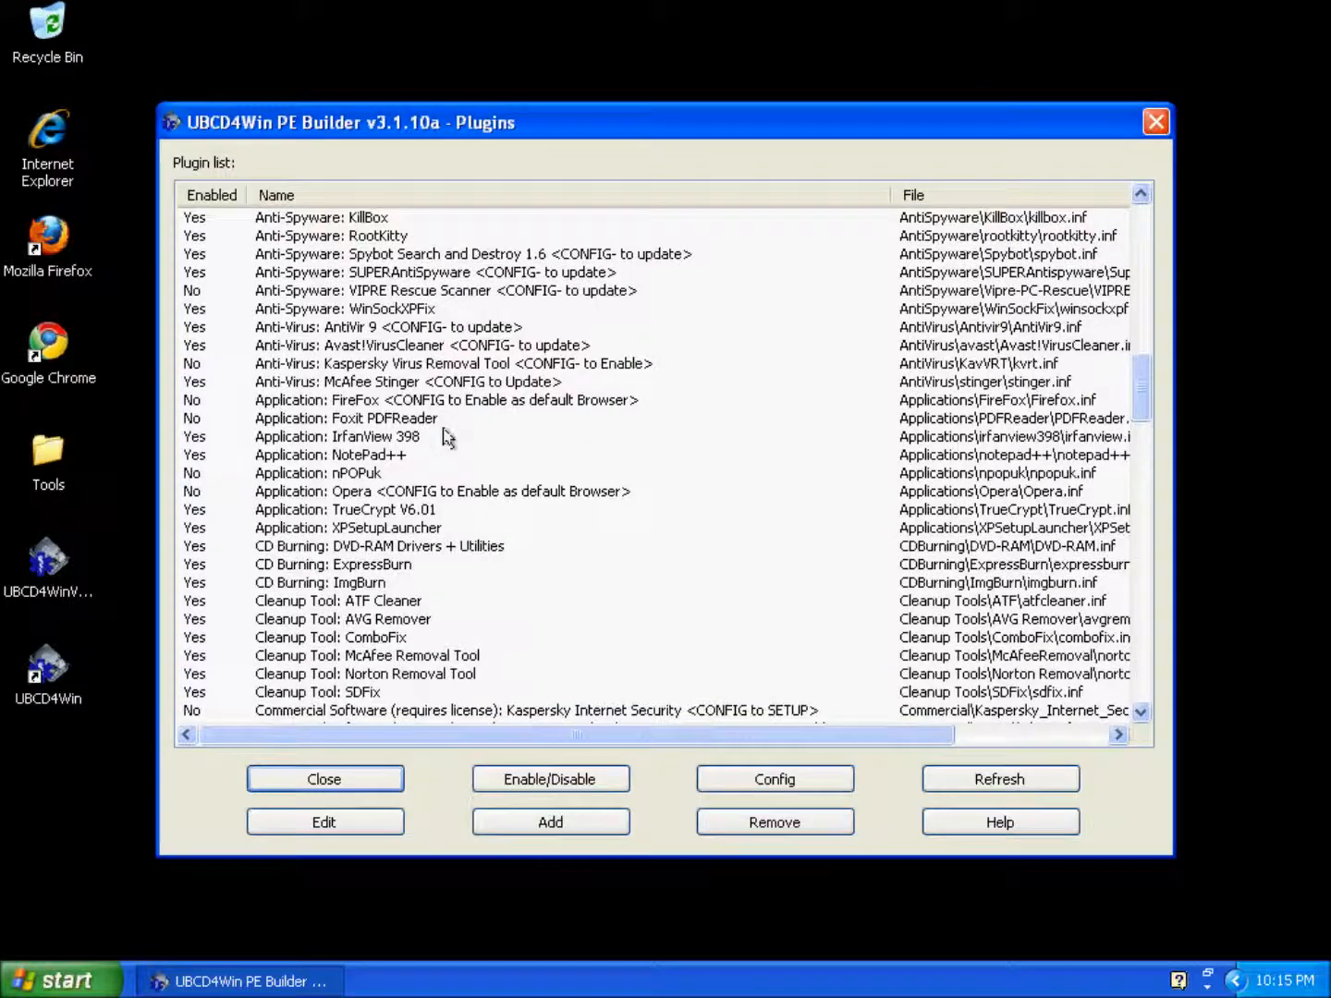
pyautogui.scroll(3, 445, 436)
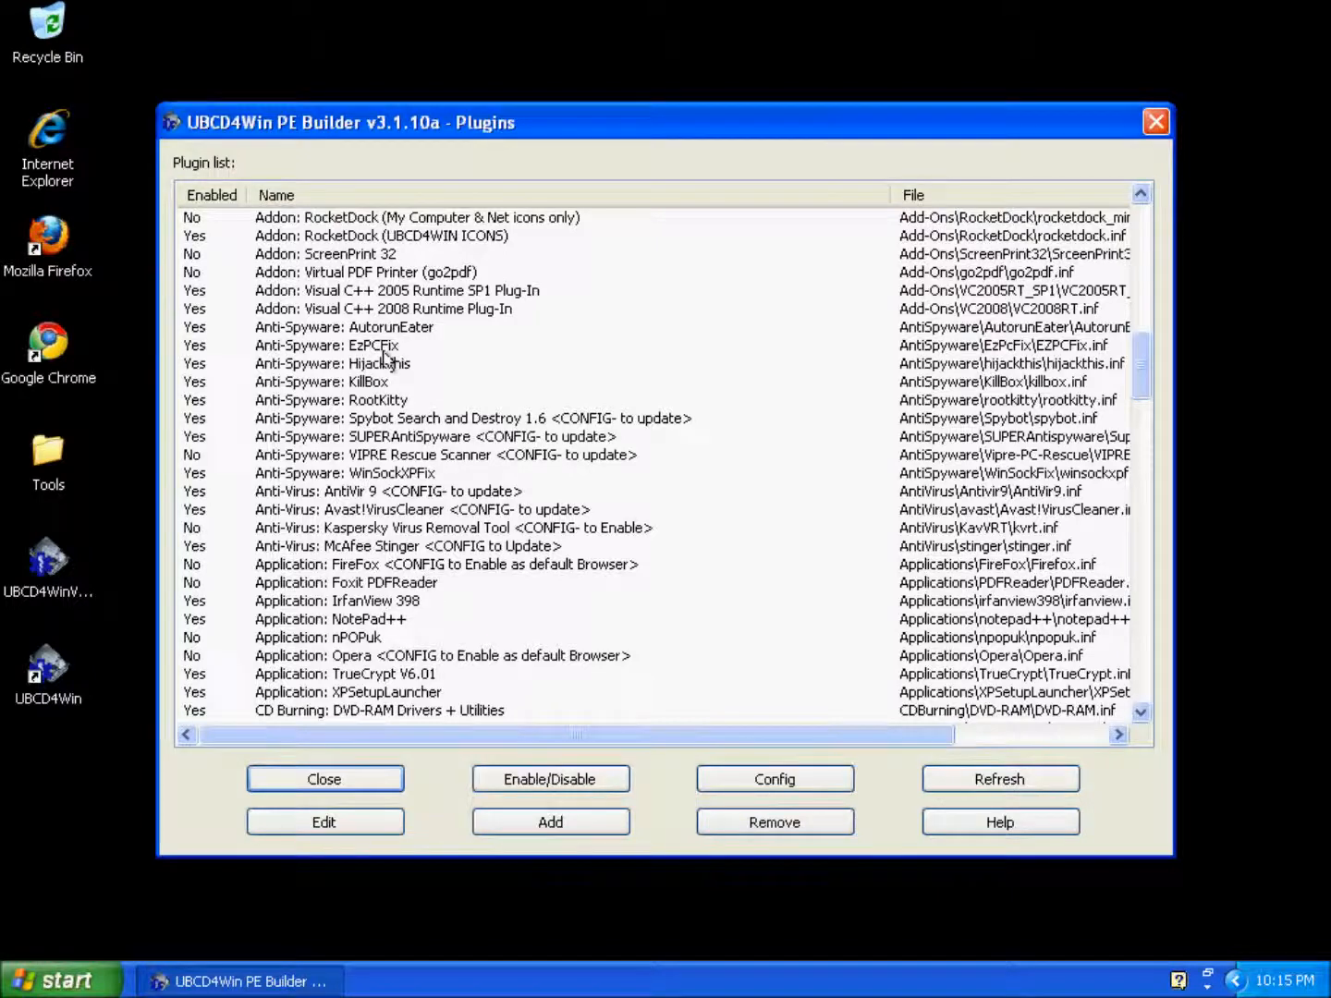
pyautogui.click(381, 366)
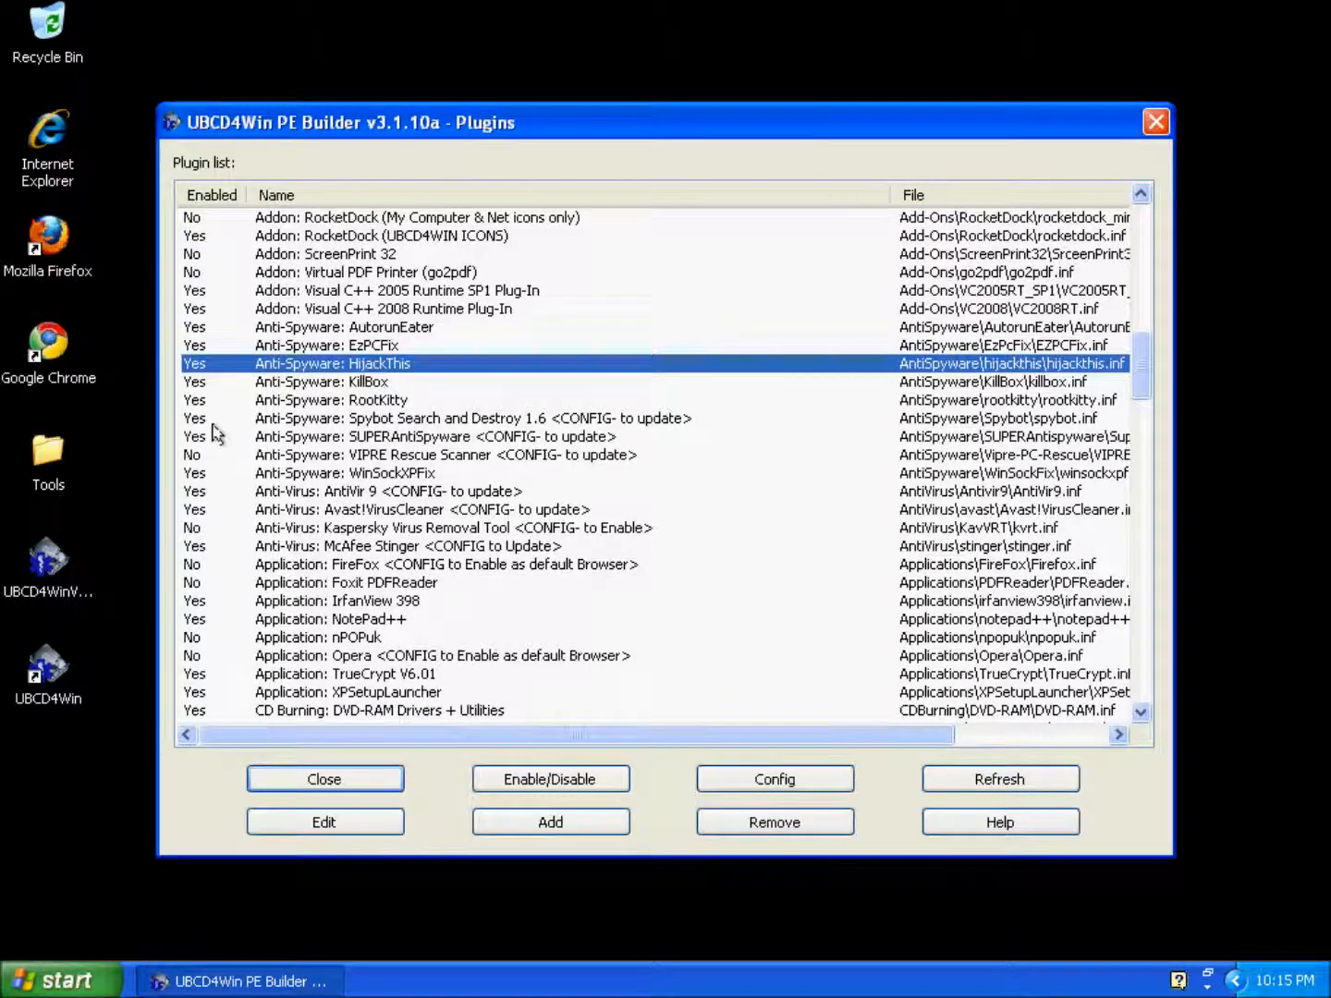
pyautogui.click(412, 423)
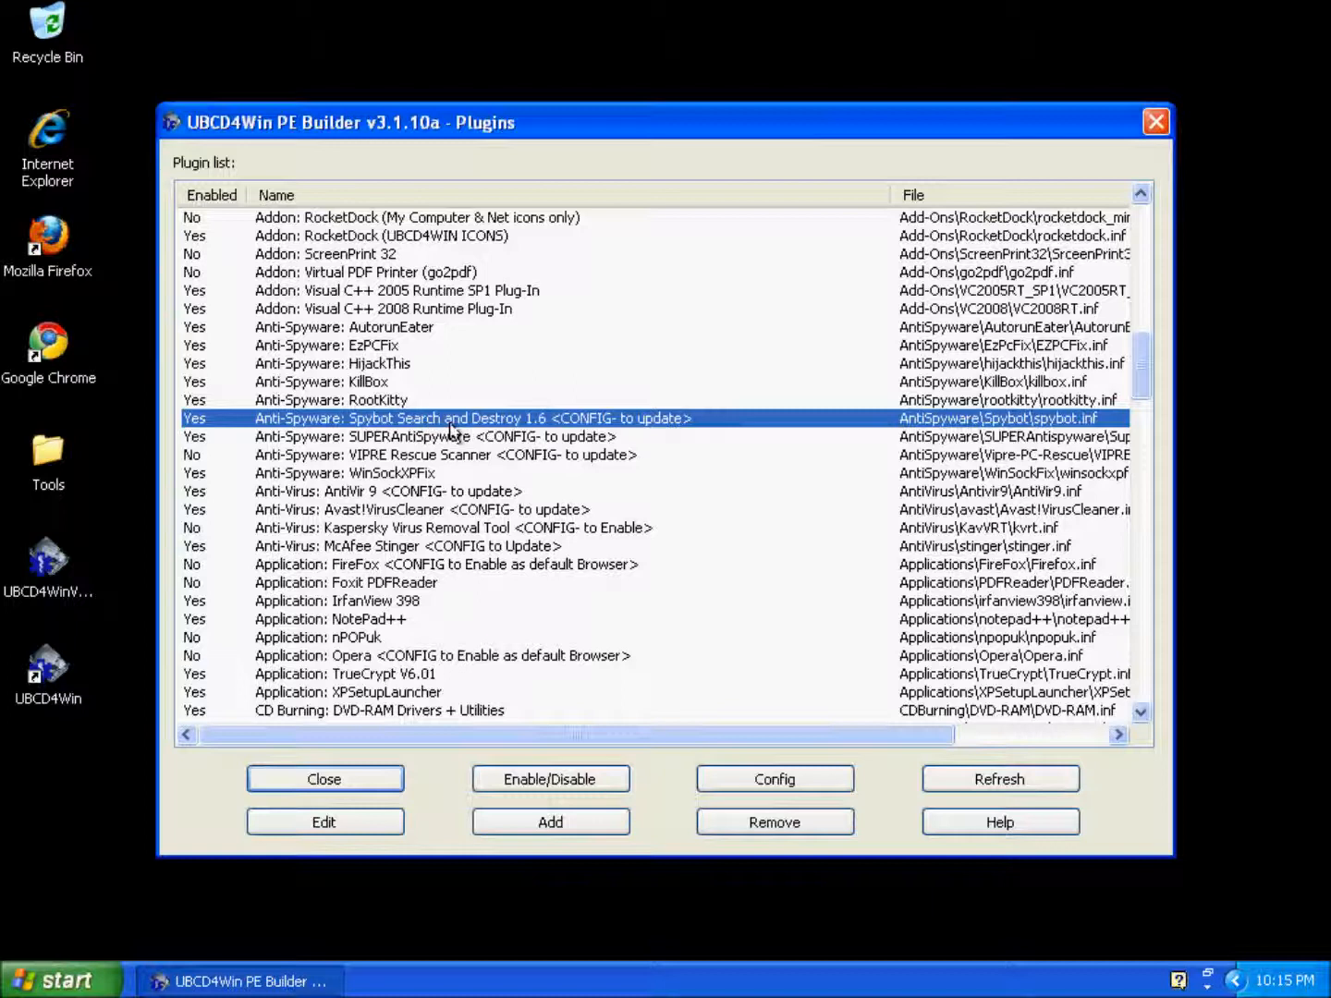
pyautogui.click(430, 441)
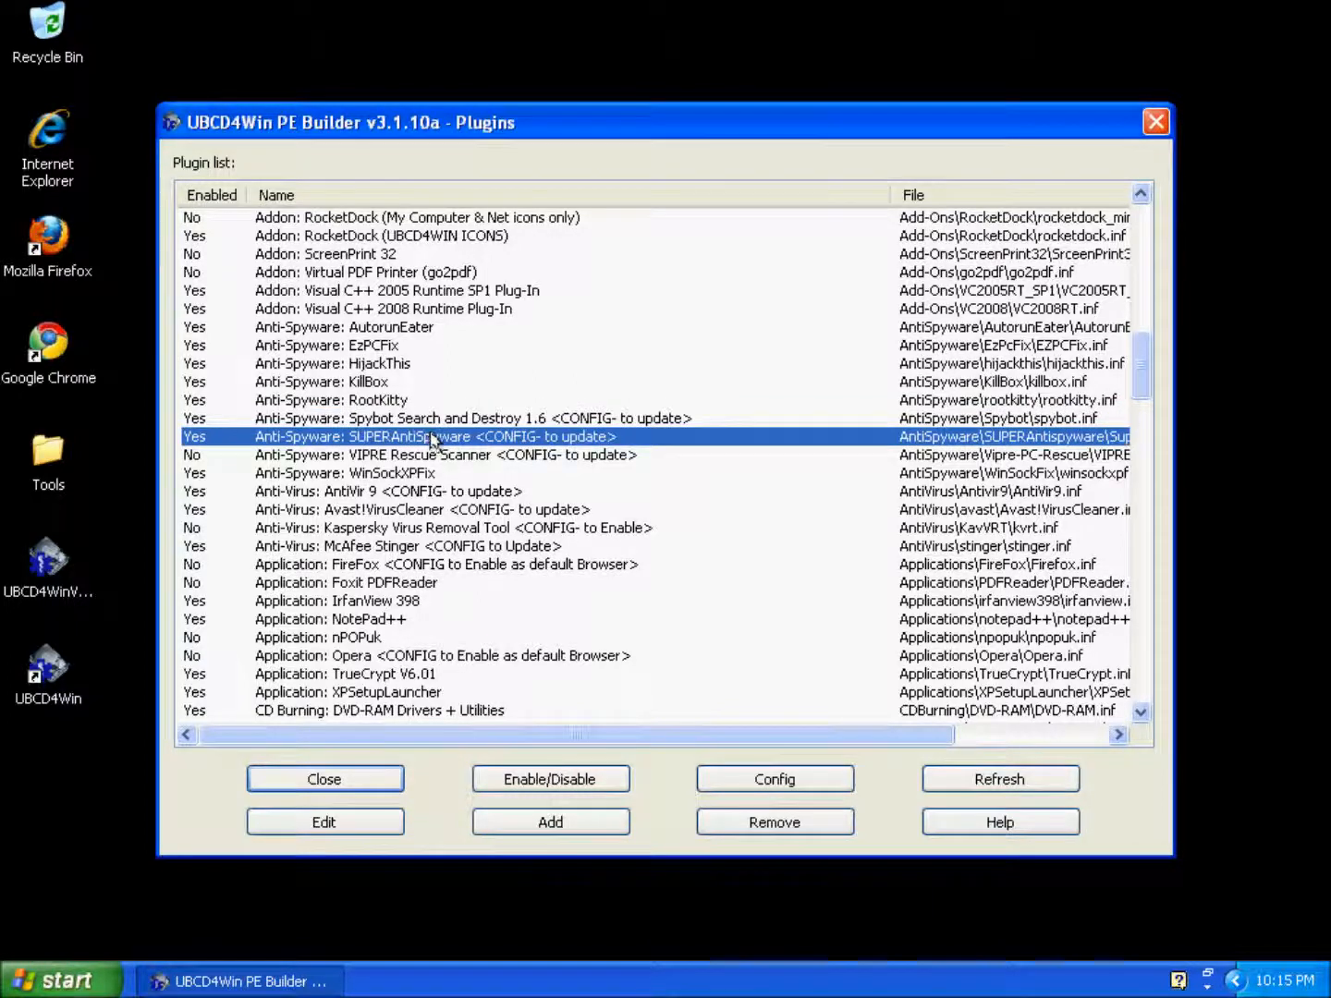